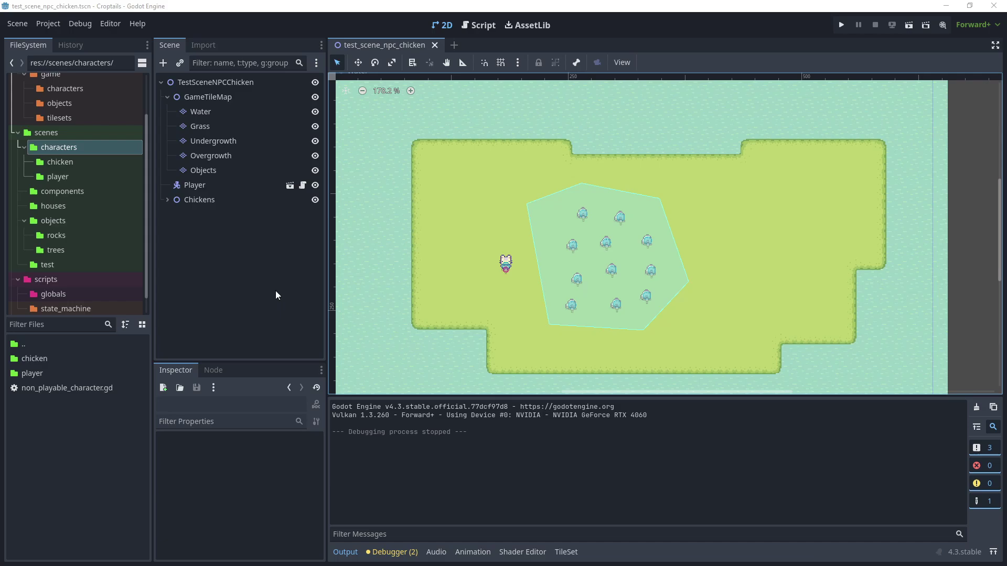
# Duplicate test_scene_npc_chicken.tscn in scenes/test as test_scene_npc_cow.tscn
pyautogui.click(56, 266)
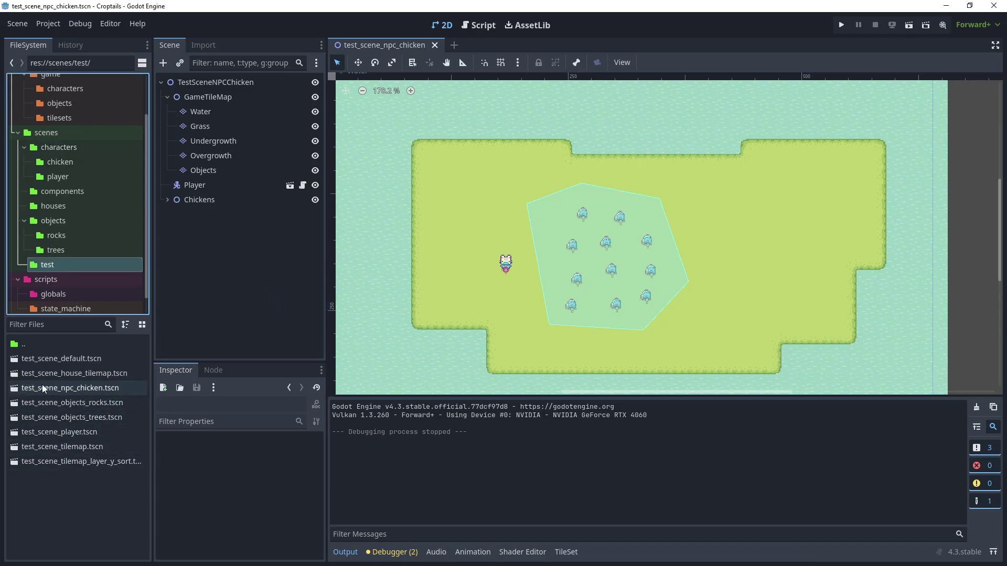
pyautogui.click(86, 388)
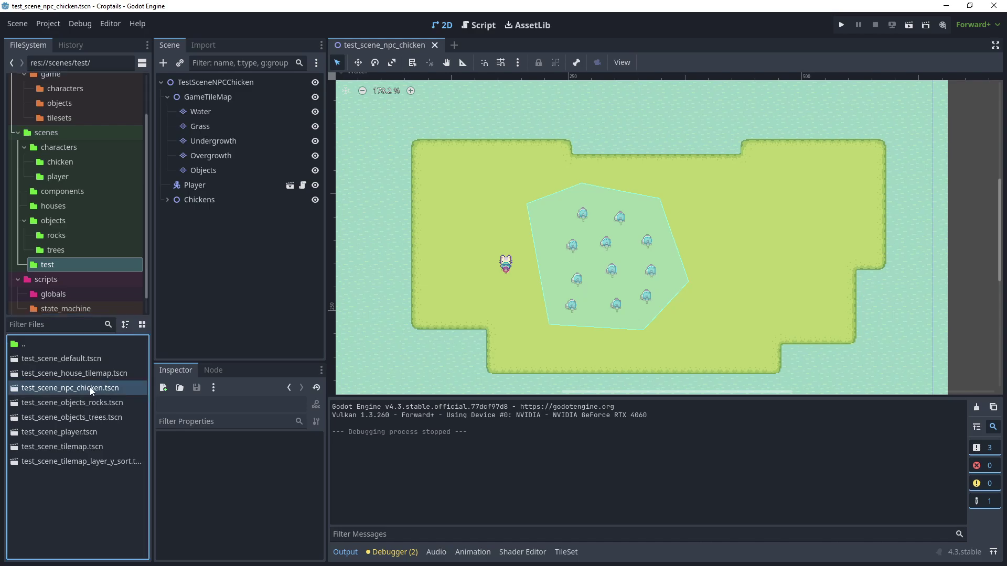
pyautogui.rightClick(89, 387)
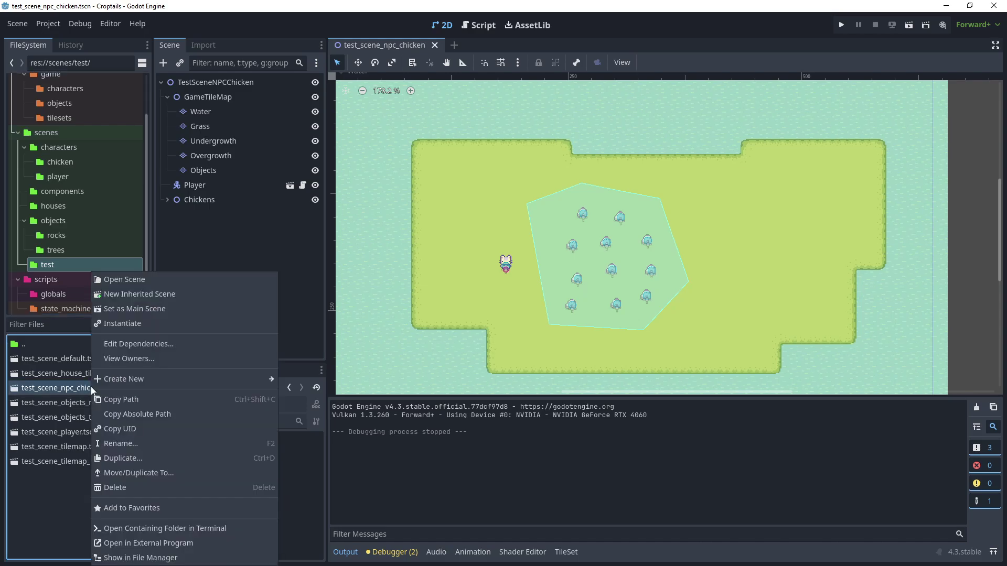
pyautogui.click(138, 458)
pyautogui.press('Right')
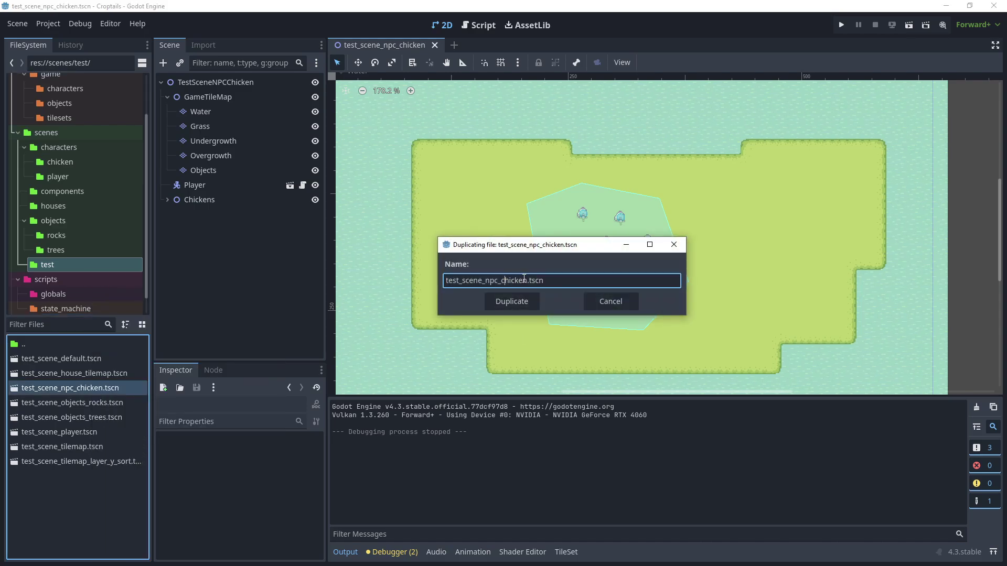
pyautogui.press('BackSpace')
pyautogui.press('BackSpace')
pyautogui.press('BackSpace')
pyautogui.press('BackSpace')
pyautogui.press('BackSpace')
pyautogui.press('BackSpace')
pyautogui.write('ow')
pyautogui.click(515, 304)
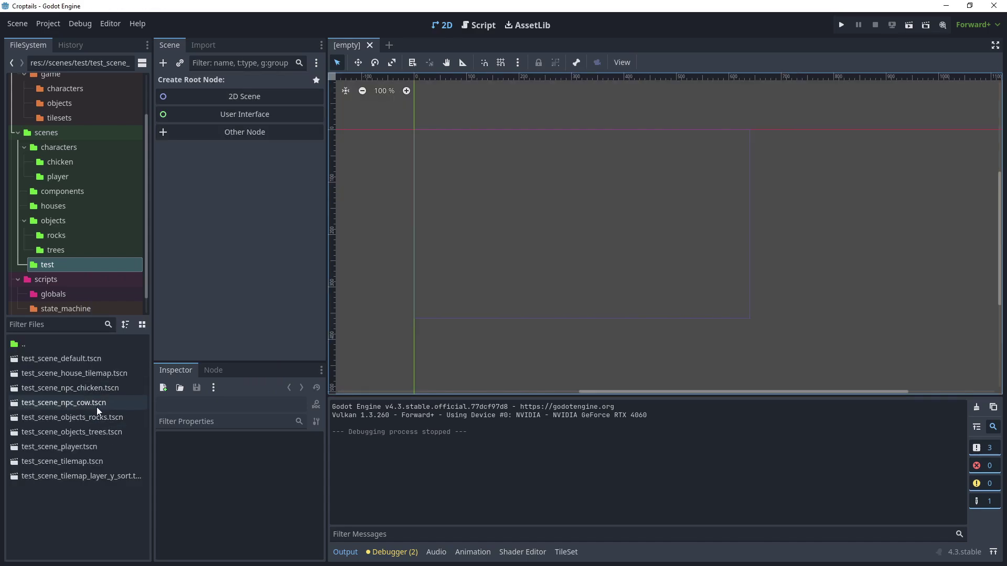
# Open test_scene_npc_cow.tscn and delete all the Chicken nodes
pyautogui.doubleClick(96, 405)
pyautogui.click(231, 244)
pyautogui.scroll(-1, 237, 260)
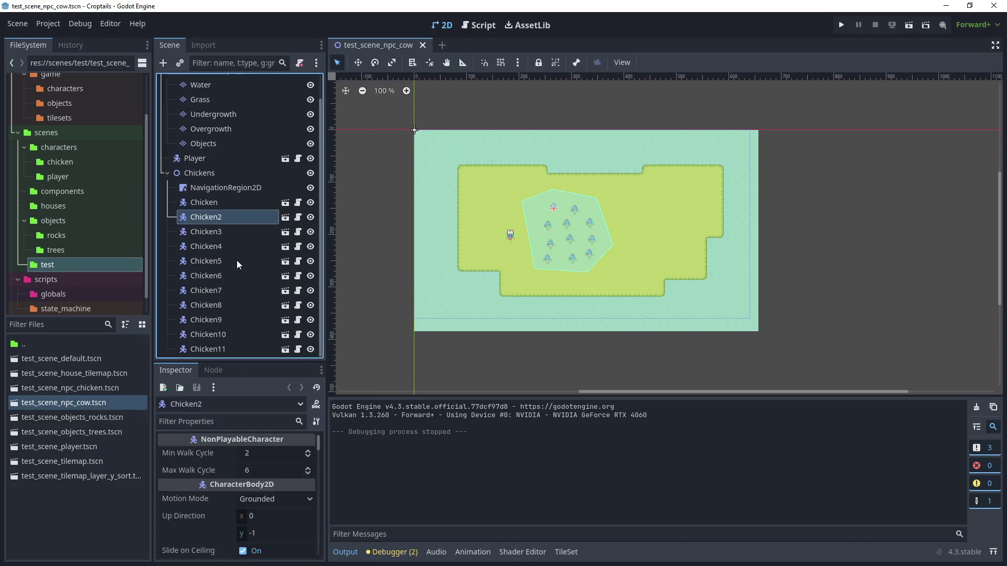
pyautogui.keyDown('shift'); pyautogui.click(225, 345); pyautogui.keyUp('shift')
pyautogui.press('Delete')
pyautogui.press('Return')
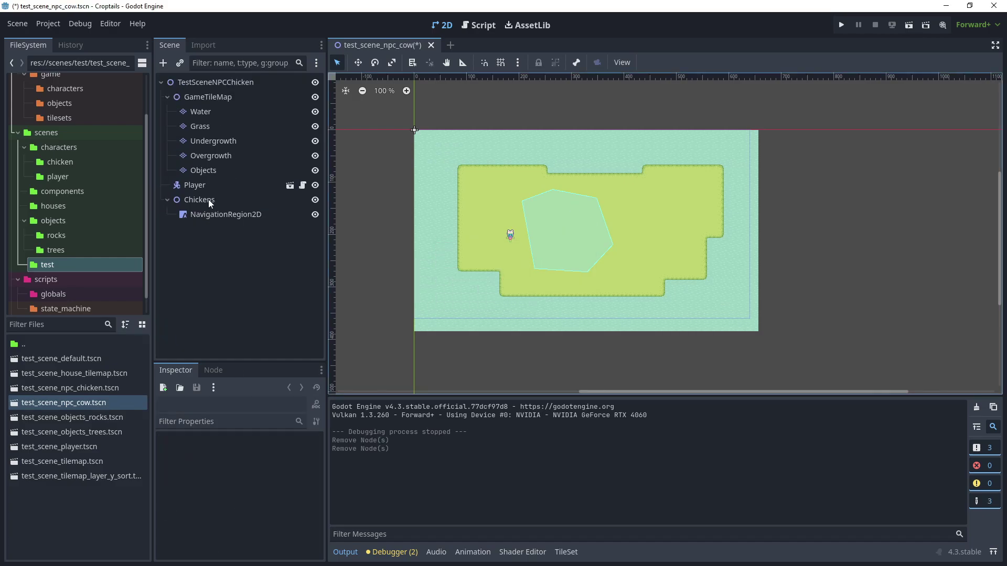
# Rename the Chickens group to Cows and the root to TestSceneNPCCow, then save
pyautogui.press('F2')
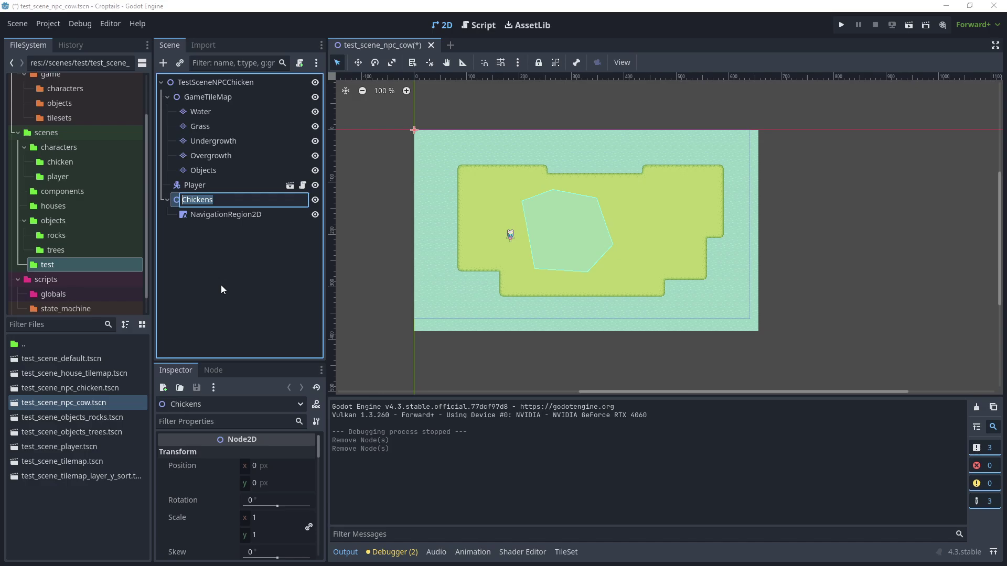
pyautogui.write('Cows')
pyautogui.press('Return')
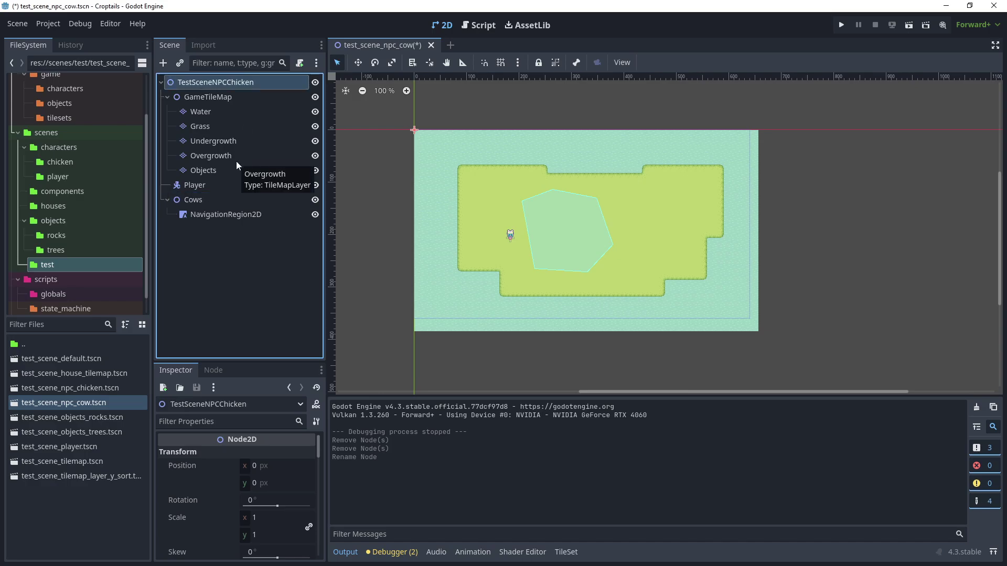
pyautogui.doubleClick(288, 82)
pyautogui.press('Return')
pyautogui.hotkey('ctrl', 's')
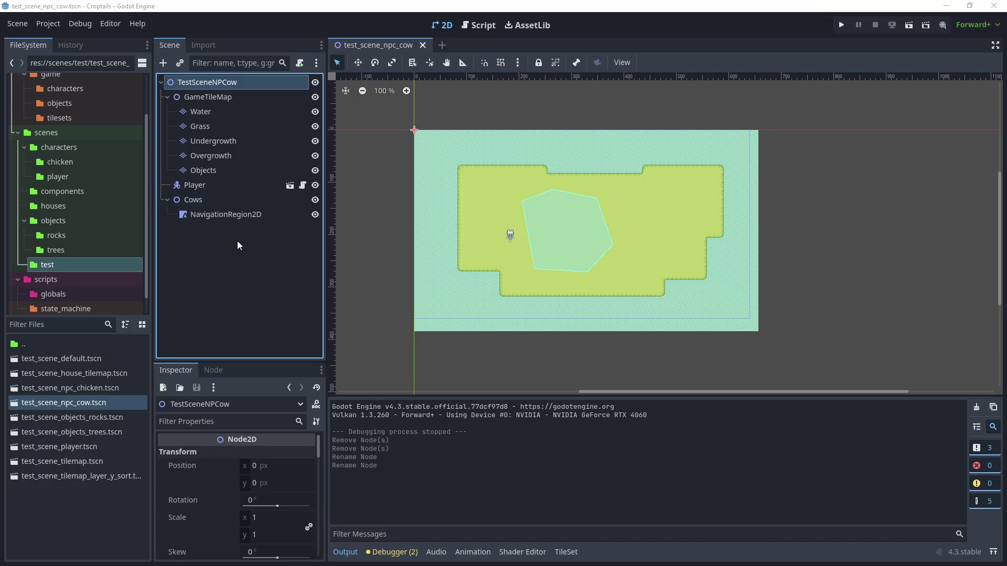
# Drag the NavigationRegion2D polygon's right corners outward to enlarge the area
pyautogui.click(222, 215)
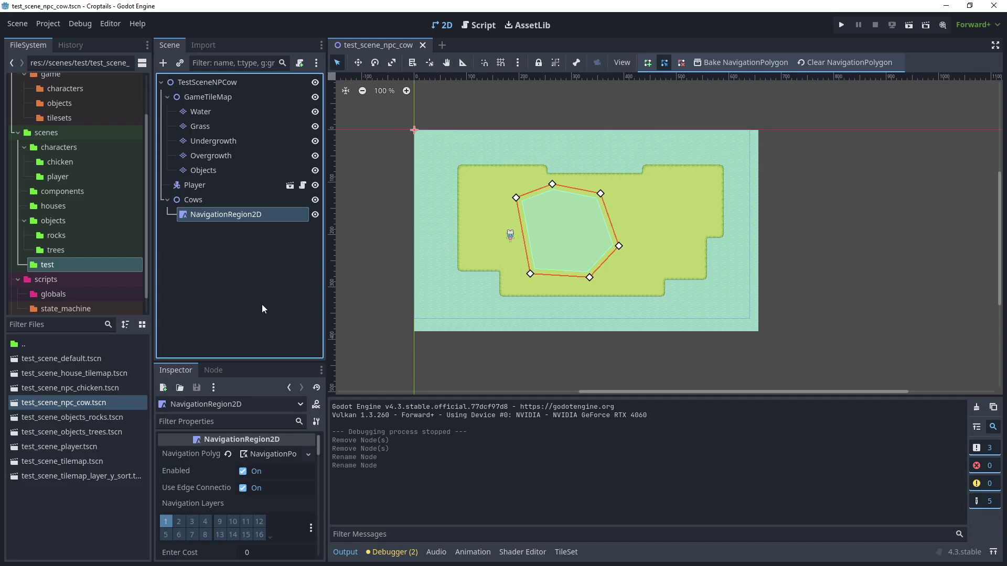
pyautogui.moveTo(625, 169); pyautogui.dragTo(669, 162)
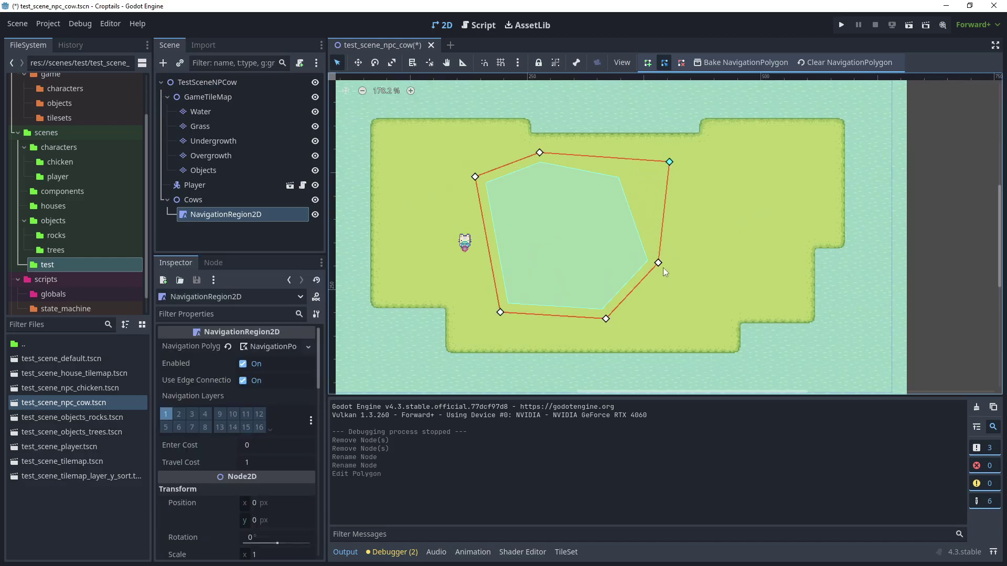
pyautogui.moveTo(658, 262); pyautogui.dragTo(681, 314)
pyautogui.click(731, 61)
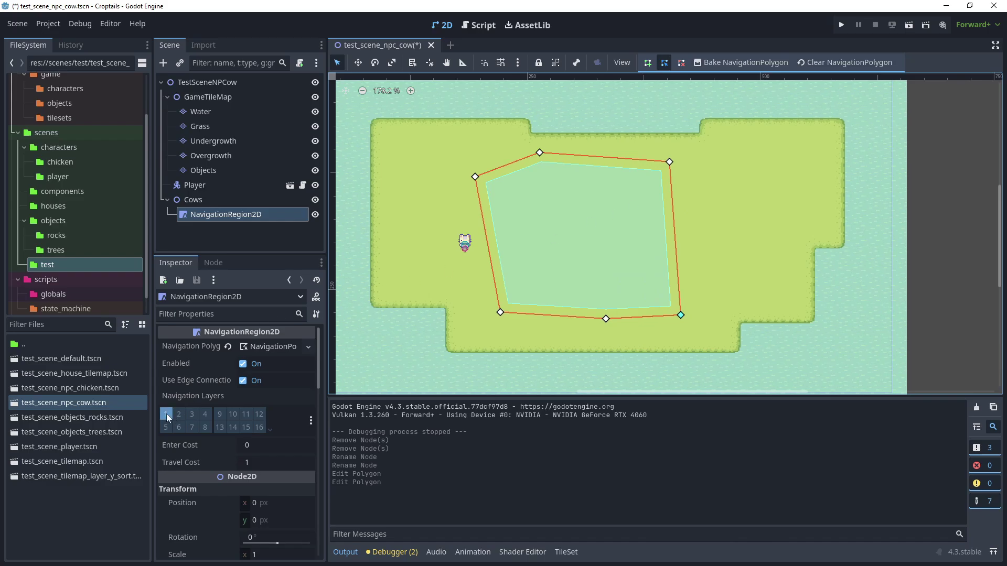
# Name navigation Layer 2 'Cow Navigation' and put the region on layer 2
pyautogui.click(310, 421)
pyautogui.click(283, 431)
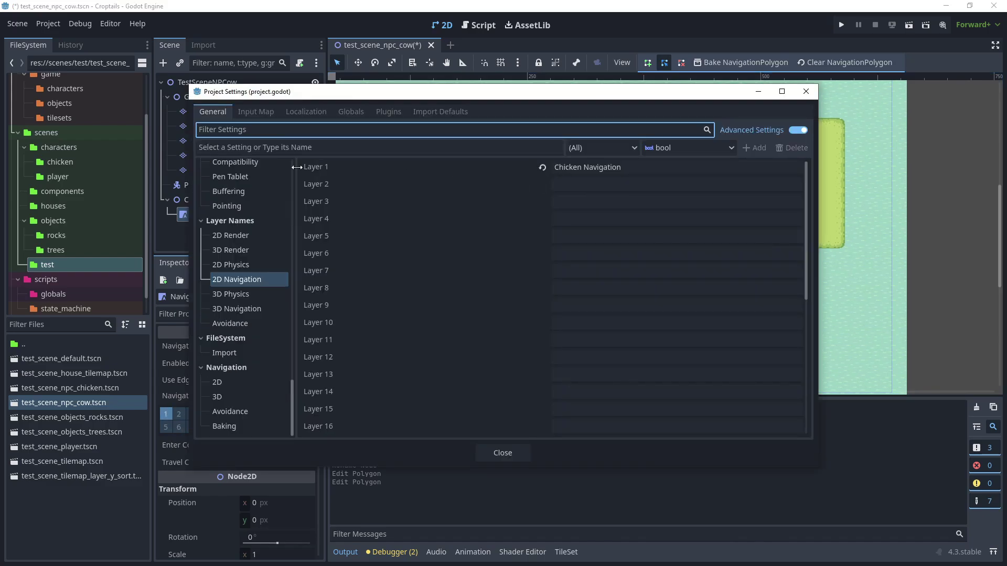
pyautogui.click(573, 186)
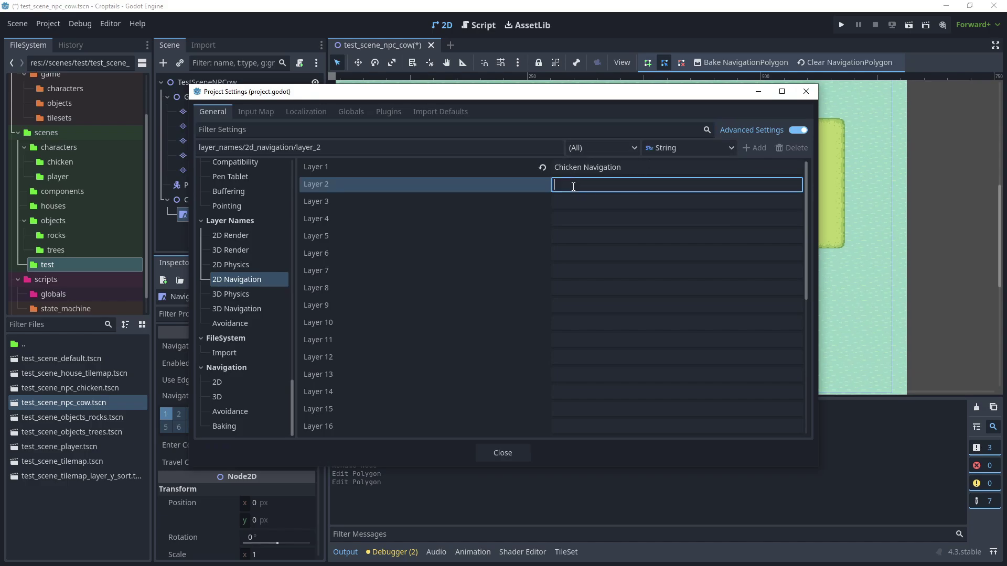
pyautogui.write('Cow ')
pyautogui.write('Navi')
pyautogui.write('gation')
pyautogui.click(616, 201)
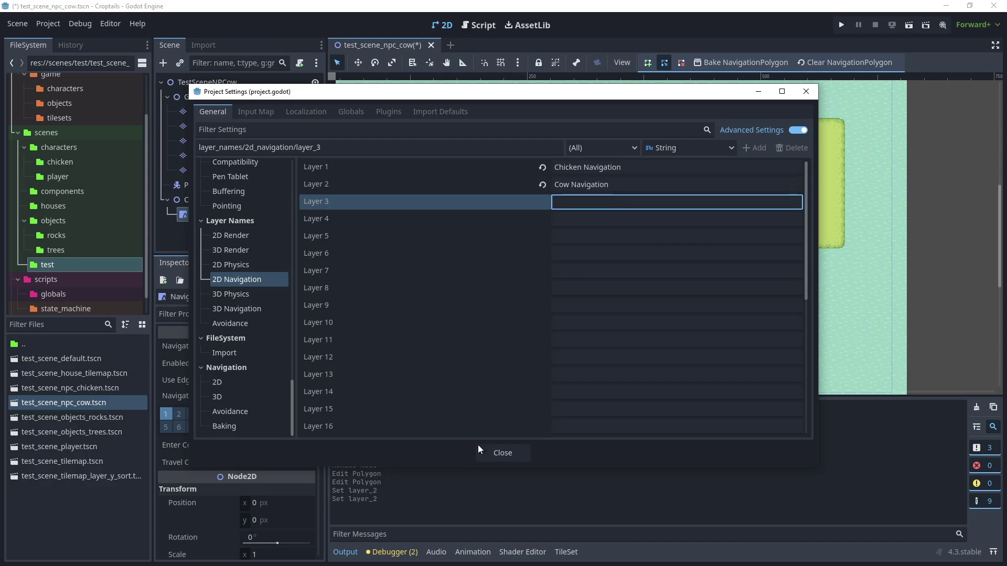
pyautogui.click(508, 451)
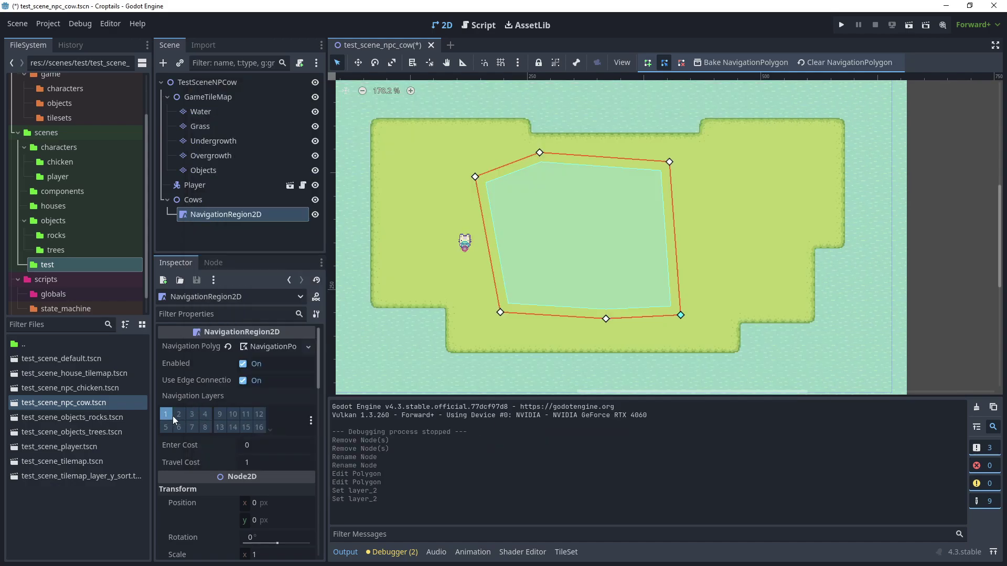
pyautogui.click(166, 417)
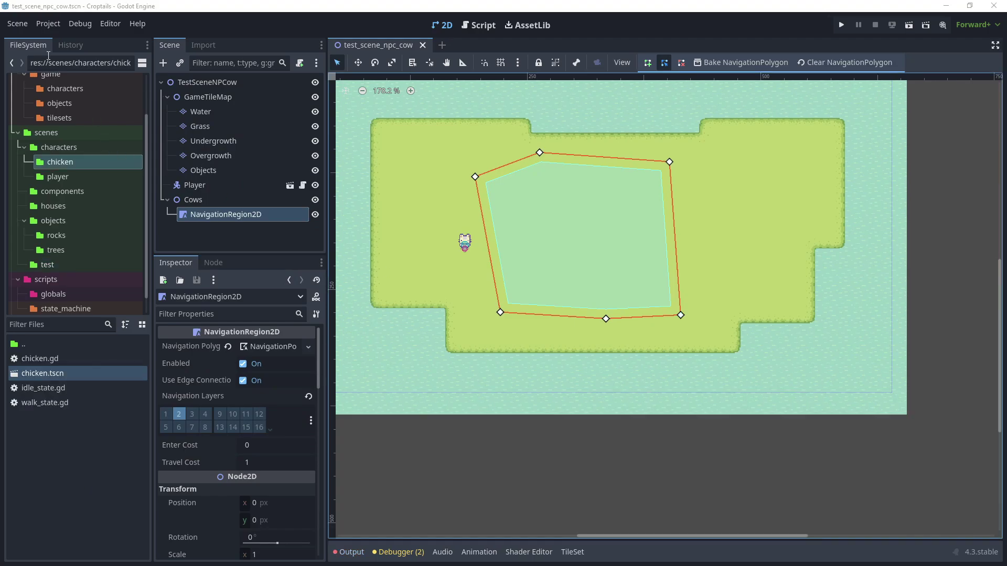
# Save the test scene, then create a new scene with a CharacterBody2D root named Cow
pyautogui.hotkey('ctrl', 's')
pyautogui.click(17, 24)
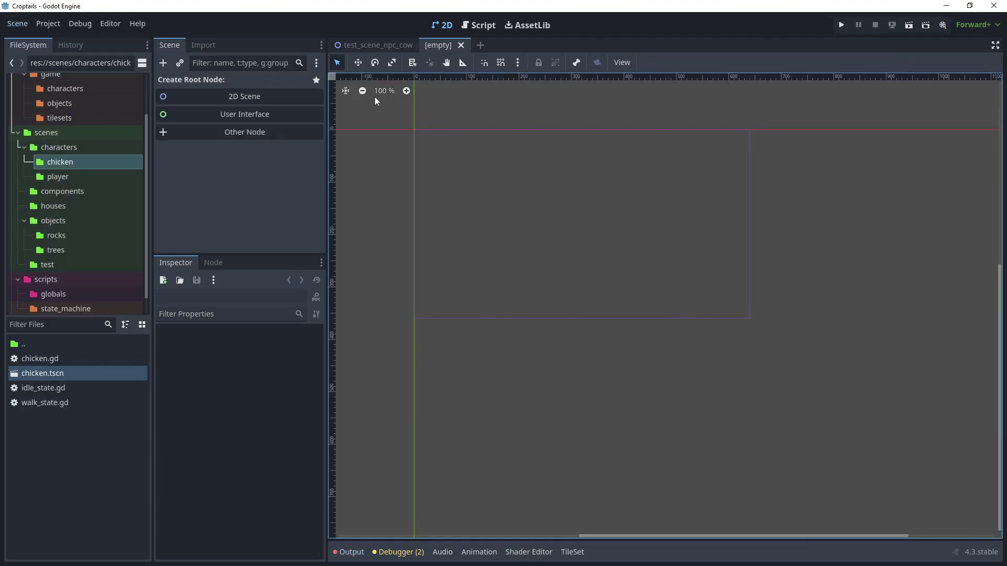
pyautogui.click(247, 135)
pyautogui.write('character')
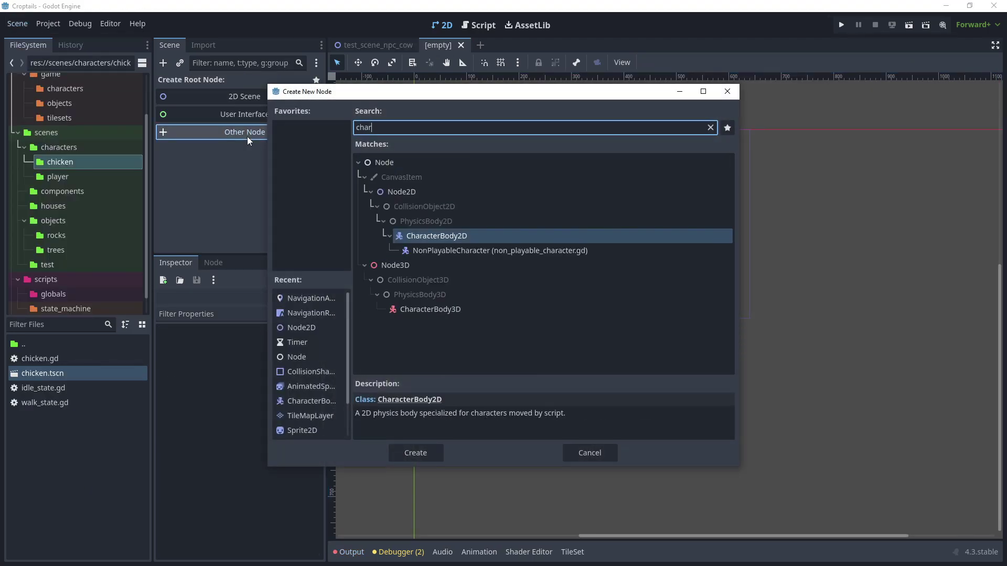
pyautogui.press('Return')
pyautogui.press('F2')
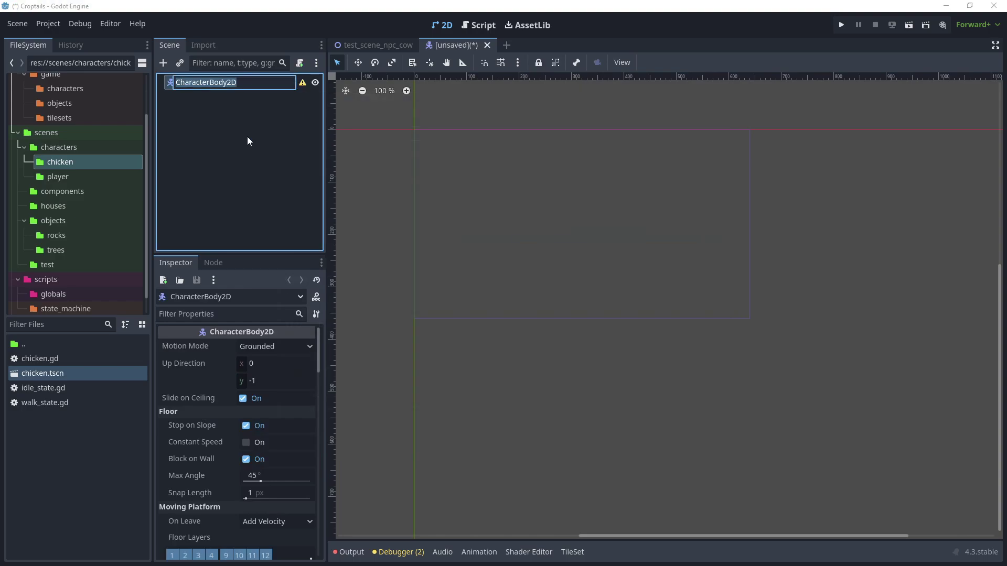
pyautogui.write('Cow')
pyautogui.press('Return')
# Save the scene as cow.tscn in a new scenes/characters/cow folder
pyautogui.hotkey('ctrl', 's')
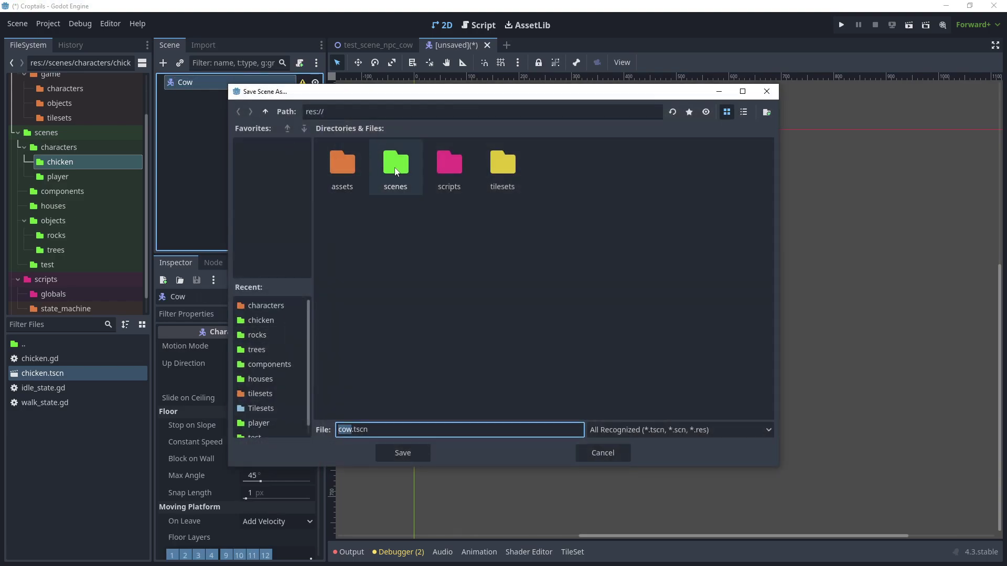
pyautogui.doubleClick(396, 167)
pyautogui.doubleClick(341, 166)
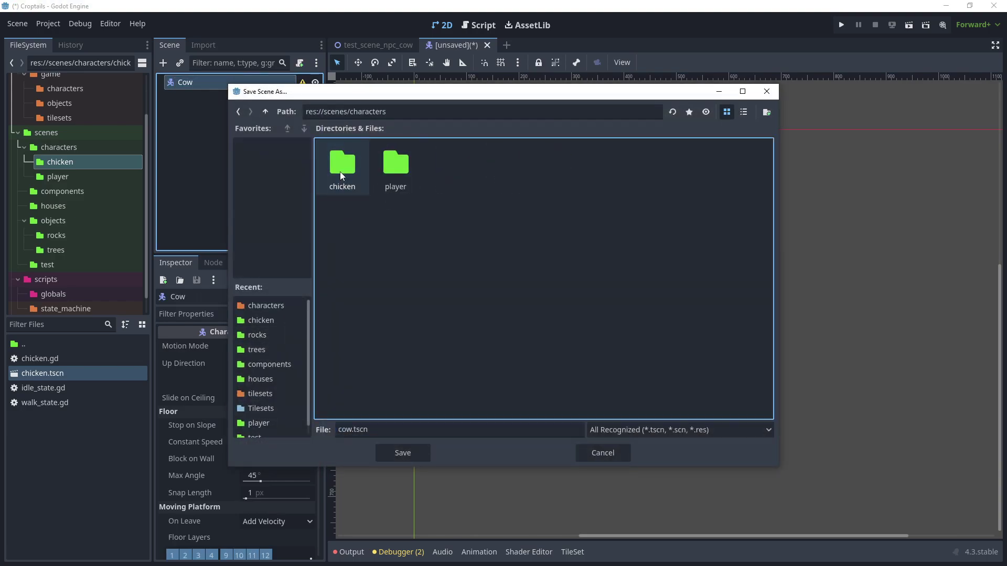
pyautogui.rightClick(391, 251)
pyautogui.click(424, 258)
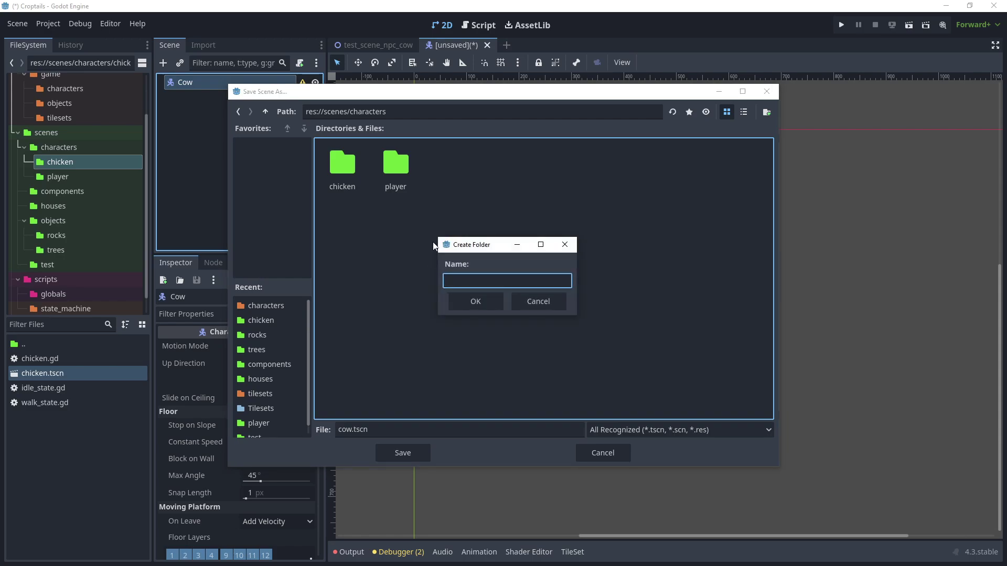
pyautogui.write('cow')
pyautogui.press('Return')
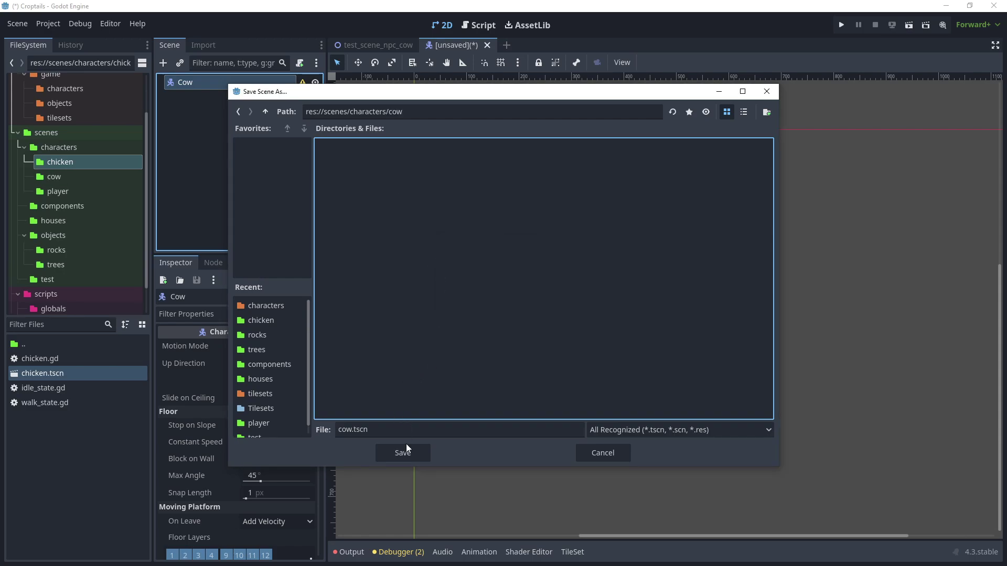
pyautogui.click(407, 457)
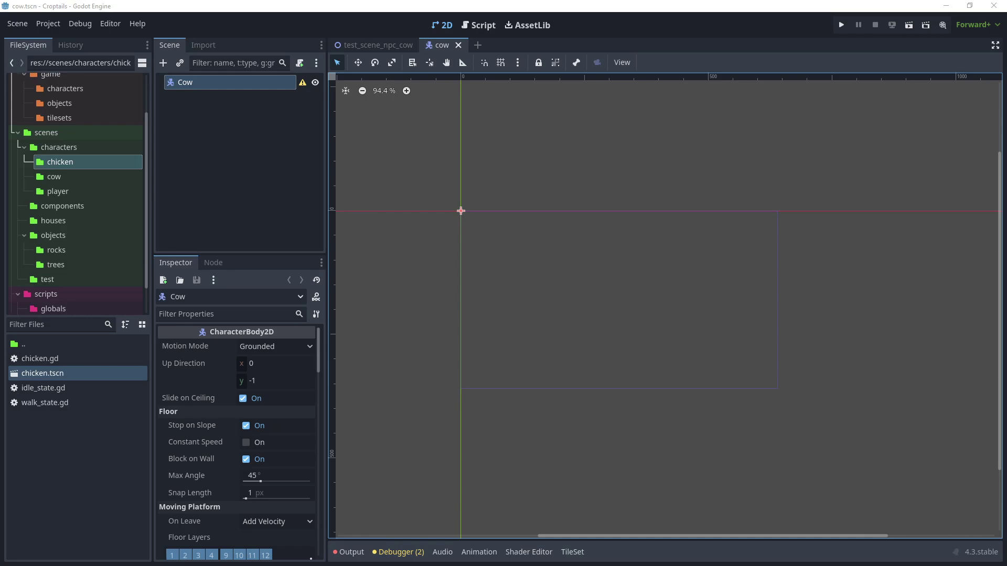
# Add an AnimatedSprite2D child under Cow with a new SpriteFrames resource
pyautogui.rightClick(214, 83)
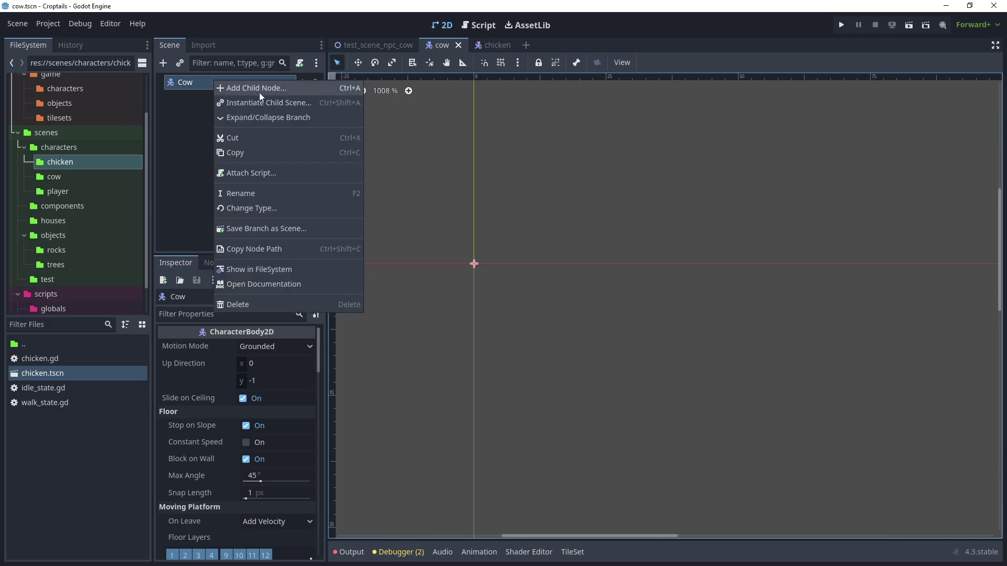
pyautogui.click(268, 86)
pyautogui.write('animated')
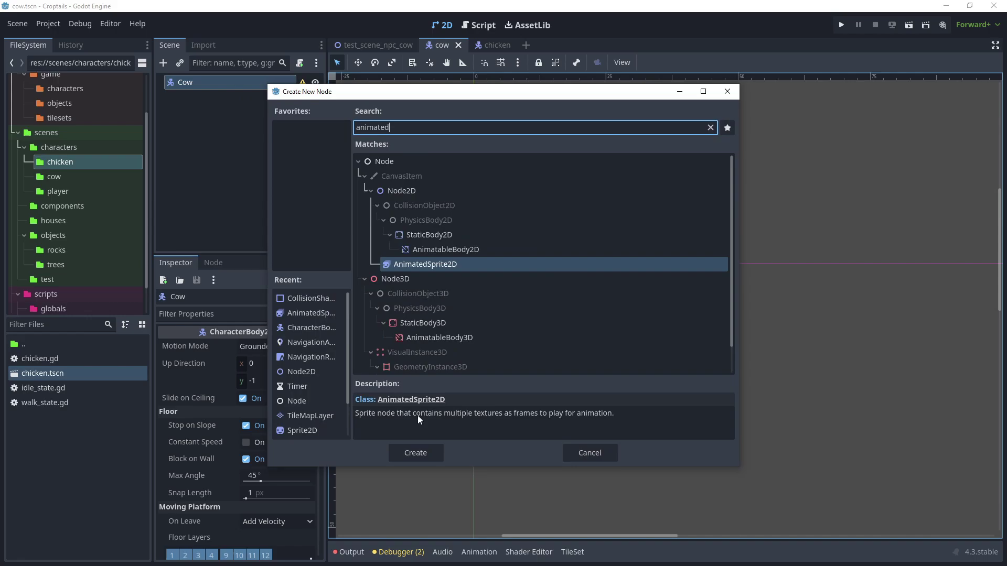
pyautogui.click(415, 453)
pyautogui.click(278, 359)
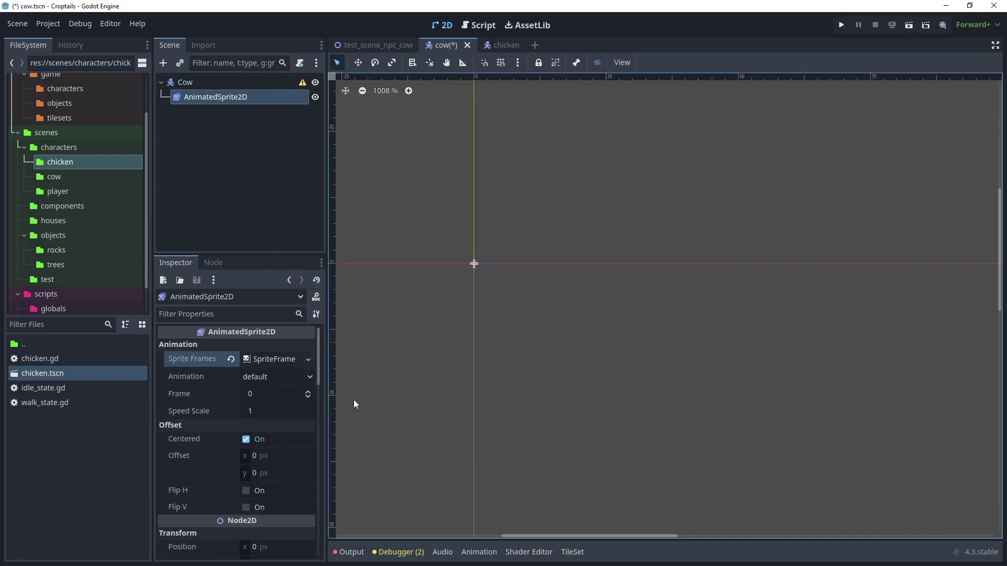
# Rename the default animation to idle, enable autoplay, and add three top-row cow frames
pyautogui.click(374, 408)
pyautogui.press('BackSpace')
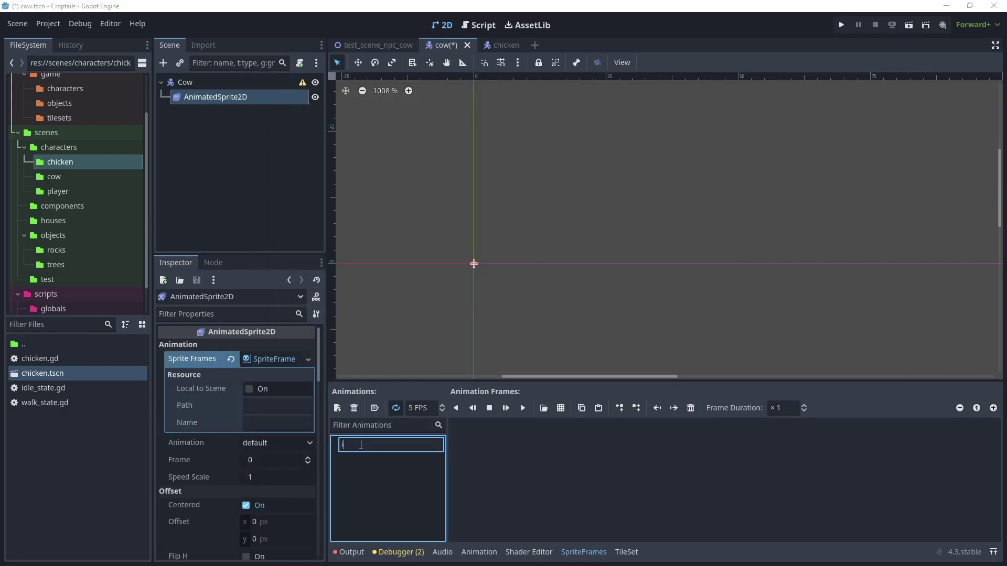
pyautogui.write('idle')
pyautogui.press('Return')
pyautogui.click(374, 410)
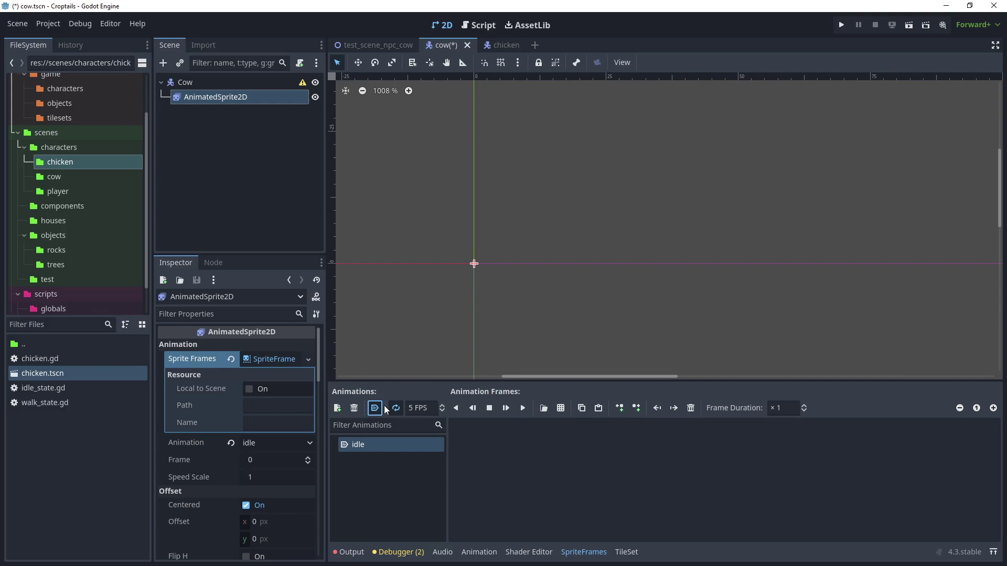
pyautogui.click(560, 412)
pyautogui.click(516, 178)
pyautogui.click(402, 453)
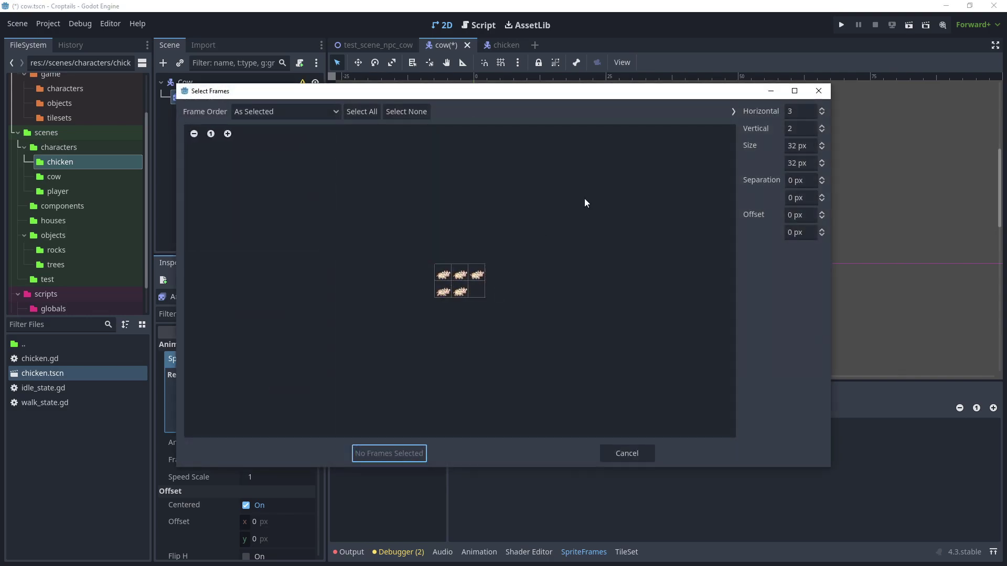
pyautogui.click(443, 272)
pyautogui.click(476, 273)
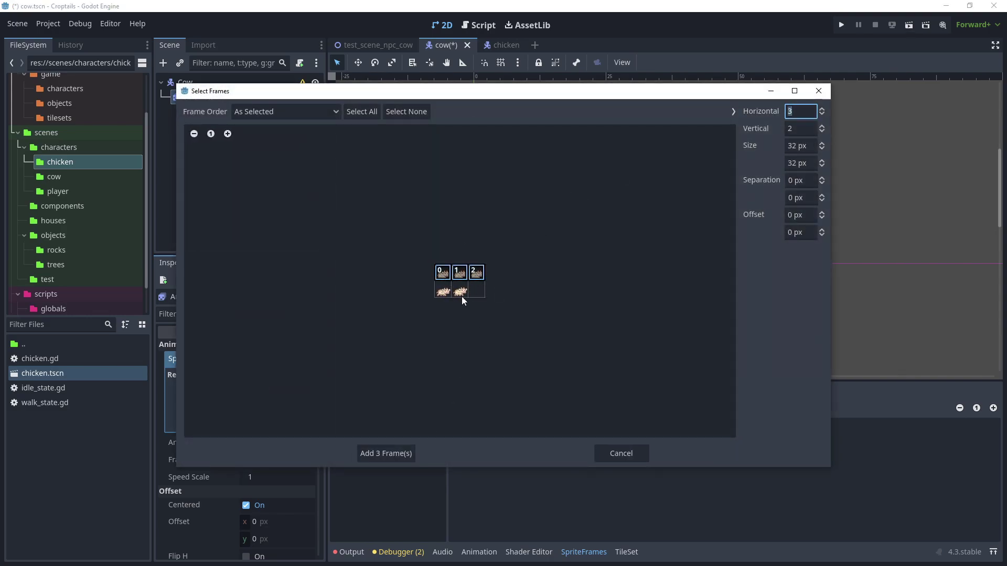
pyautogui.scroll(3, 464, 300)
pyautogui.click(391, 452)
# Add a walk animation with the two bottom-row cow sprite frames and save
pyautogui.click(337, 408)
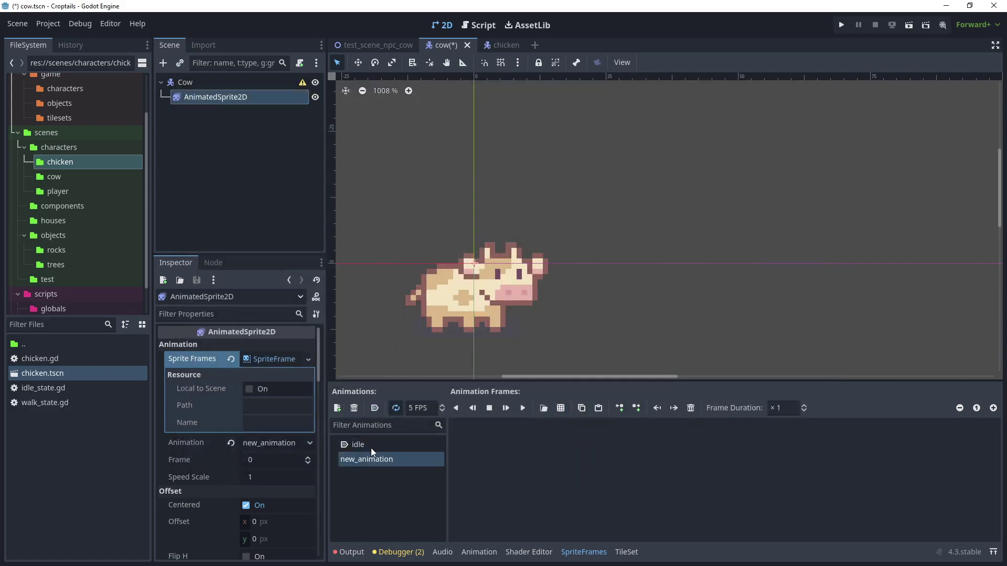
pyautogui.doubleClick(369, 455)
pyautogui.write('walk')
pyautogui.press('Return')
pyautogui.click(560, 408)
pyautogui.doubleClick(495, 186)
pyautogui.scroll(4, 412, 326)
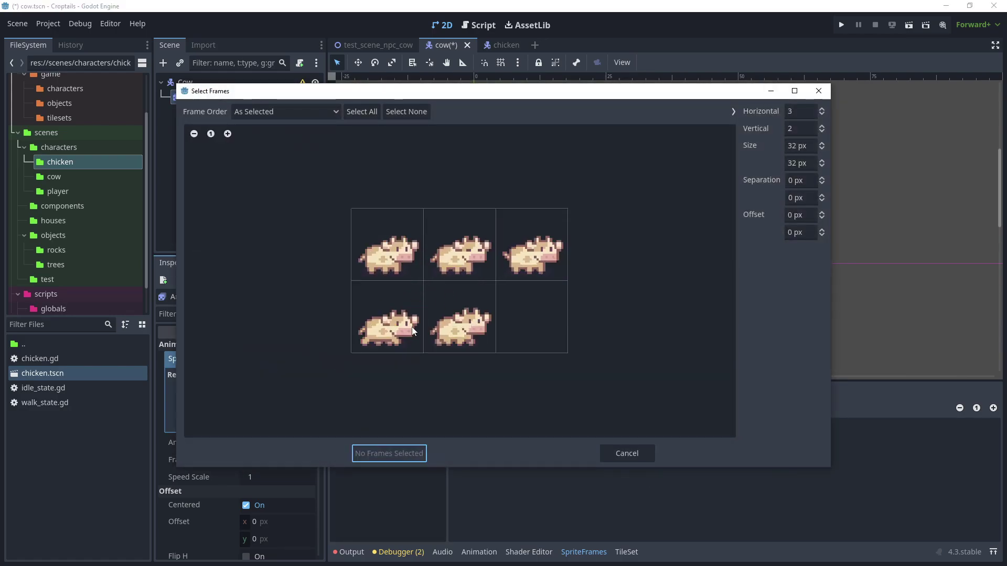
pyautogui.click(413, 330)
pyautogui.click(460, 324)
pyautogui.click(392, 453)
pyautogui.hotkey('ctrl', 's')
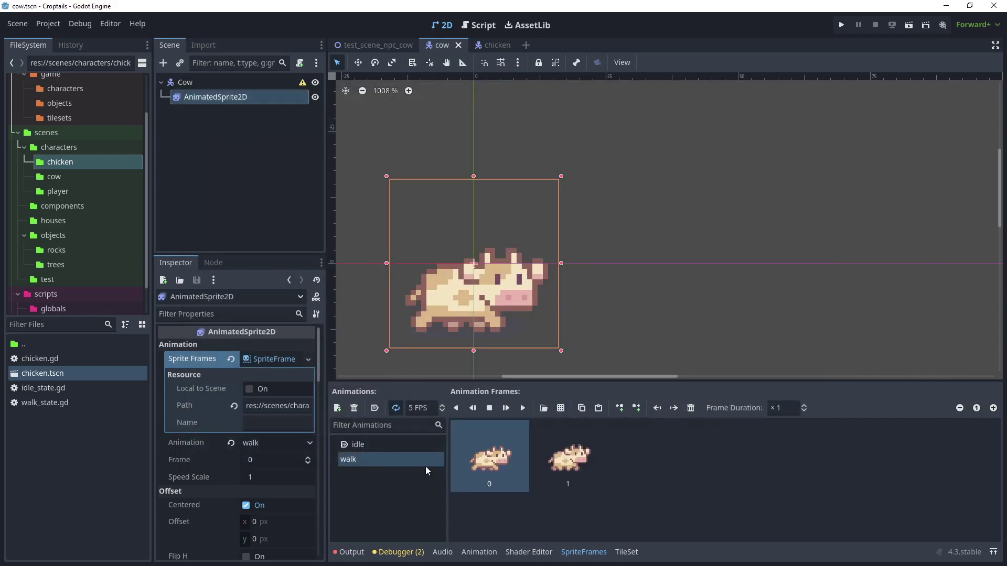
# Preview the idle and walk animations and nudge the cow sprite upward
pyautogui.click(414, 444)
pyautogui.click(380, 459)
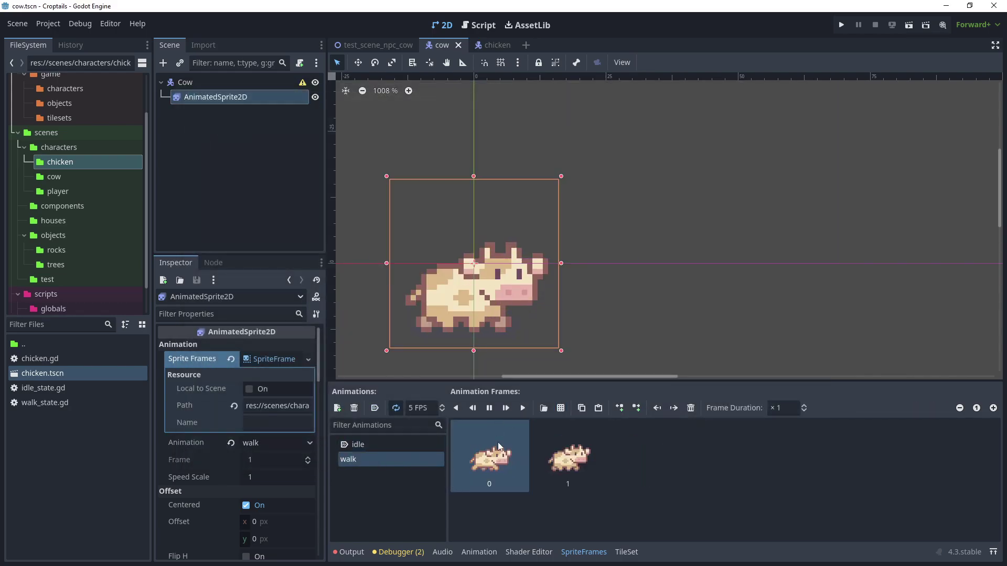
pyautogui.click(489, 408)
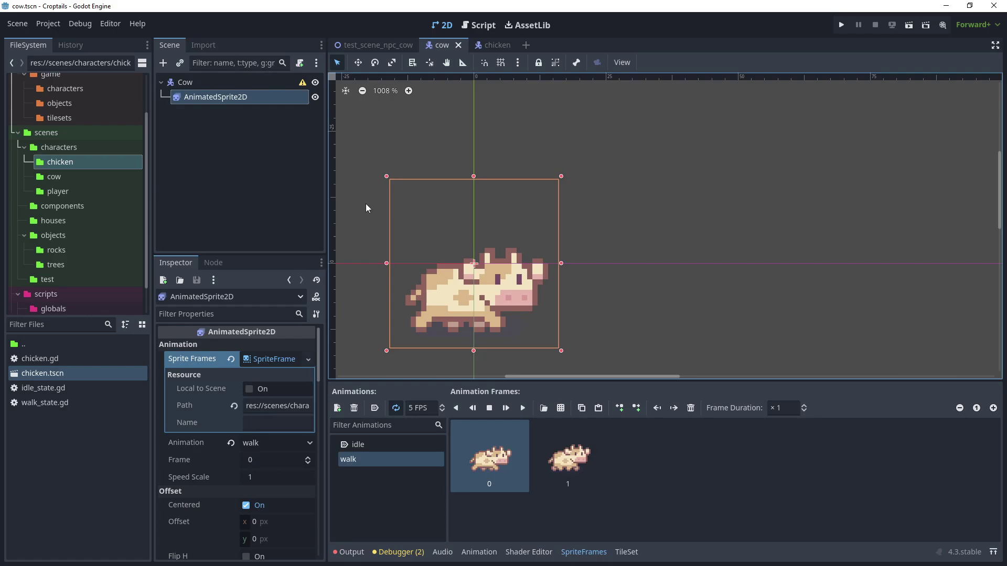
pyautogui.press('Up')
pyautogui.press('Up')
pyautogui.press('Up')
pyautogui.press('Up')
pyautogui.press('Up')
pyautogui.press('Up')
pyautogui.press('Up')
pyautogui.press('Up')
pyautogui.press('Up')
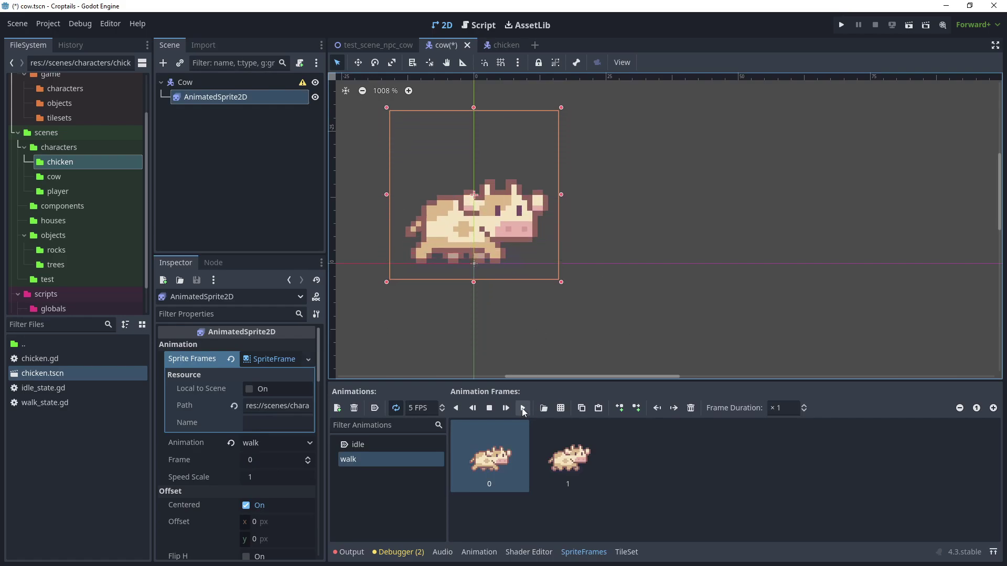
pyautogui.click(523, 408)
pyautogui.click(414, 444)
pyautogui.click(486, 412)
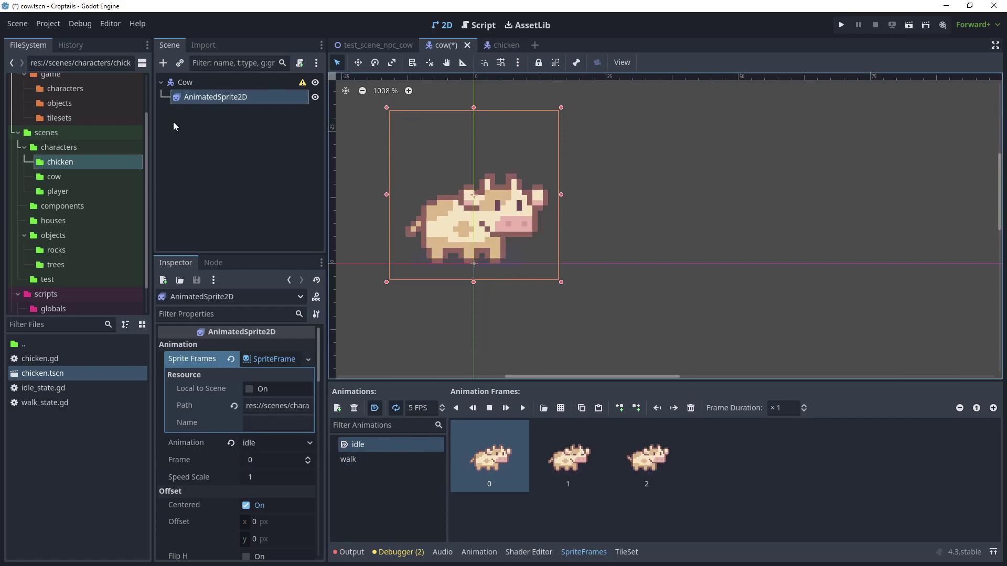
# Add a CollisionShape2D with a CircleShape2D sized and positioned over the cow's body
pyautogui.click(180, 85)
pyautogui.rightClick(180, 85)
pyautogui.click(199, 91)
pyautogui.write('collision')
pyautogui.press('Return')
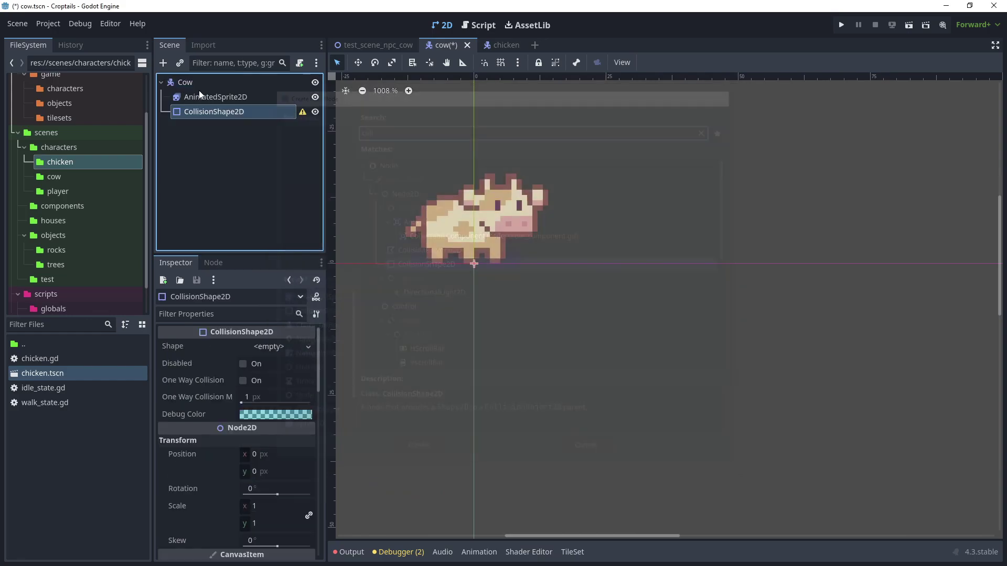
pyautogui.click(269, 346)
pyautogui.click(236, 407)
pyautogui.moveTo(460, 287); pyautogui.dragTo(460, 235)
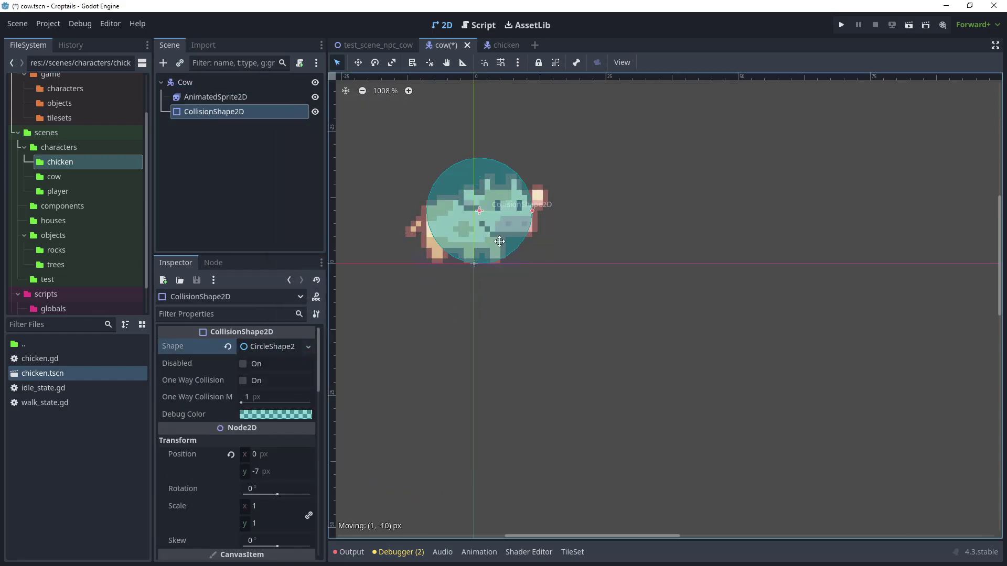
pyautogui.moveTo(527, 209)
pyautogui.mouseDown()
pyautogui.moveTo(499, 217)
pyautogui.moveTo(496, 231)
pyautogui.moveTo(512, 227)
pyautogui.mouseUp()
pyautogui.press('Down')
pyautogui.press('Down')
pyautogui.press('Down')
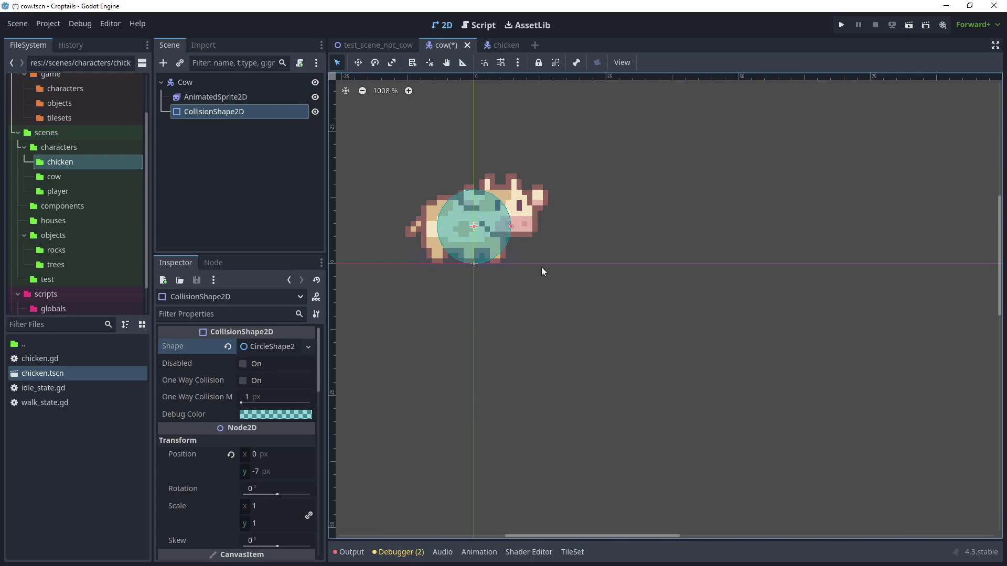
# Add a plain Node named StateMachine under Cow
pyautogui.rightClick(178, 83)
pyautogui.click(213, 84)
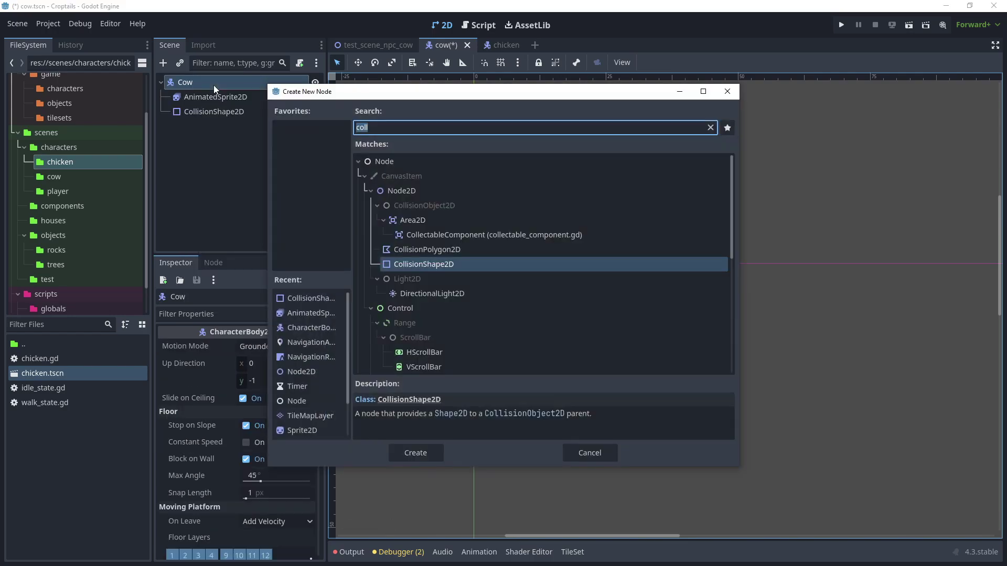
pyautogui.write('navia')
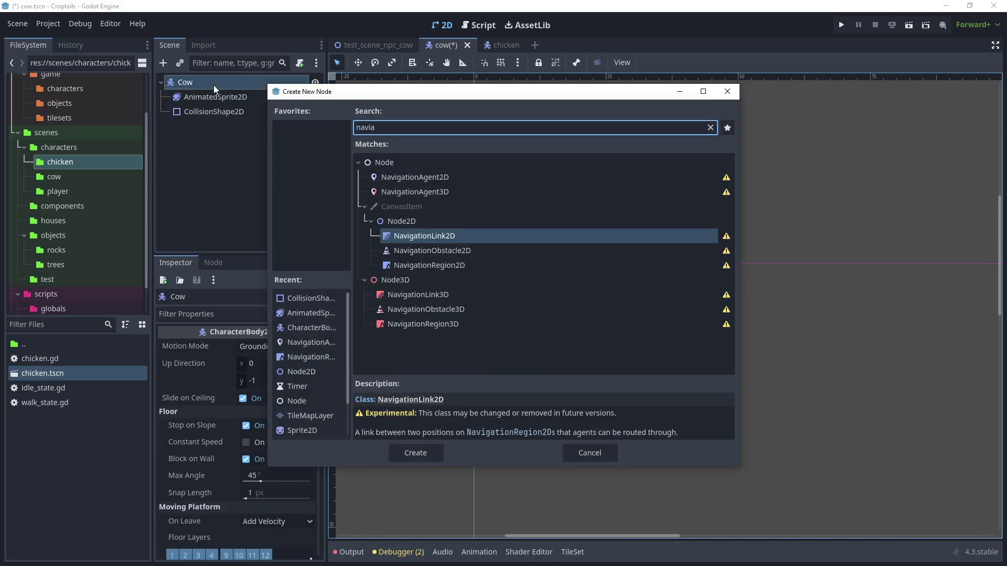
pyautogui.press('BackSpace')
pyautogui.press('BackSpace')
pyautogui.press('BackSpace')
pyautogui.write('no')
pyautogui.press('Return')
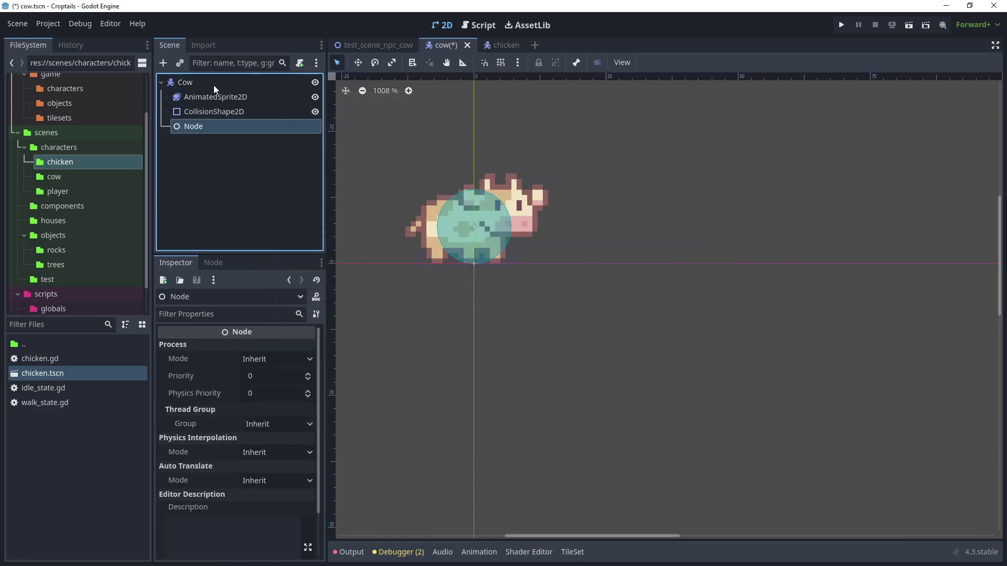
pyautogui.press('F2')
pyautogui.write('StateMac')
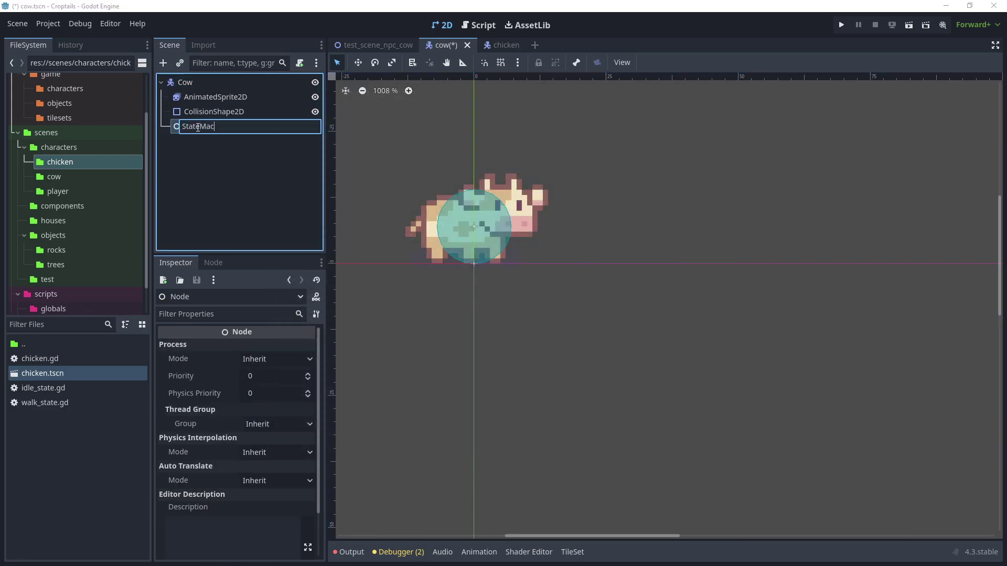
pyautogui.write('hine')
pyautogui.press('Return')
# Add a child Node named Idle under StateMachine
pyautogui.rightClick(196, 127)
pyautogui.click(216, 131)
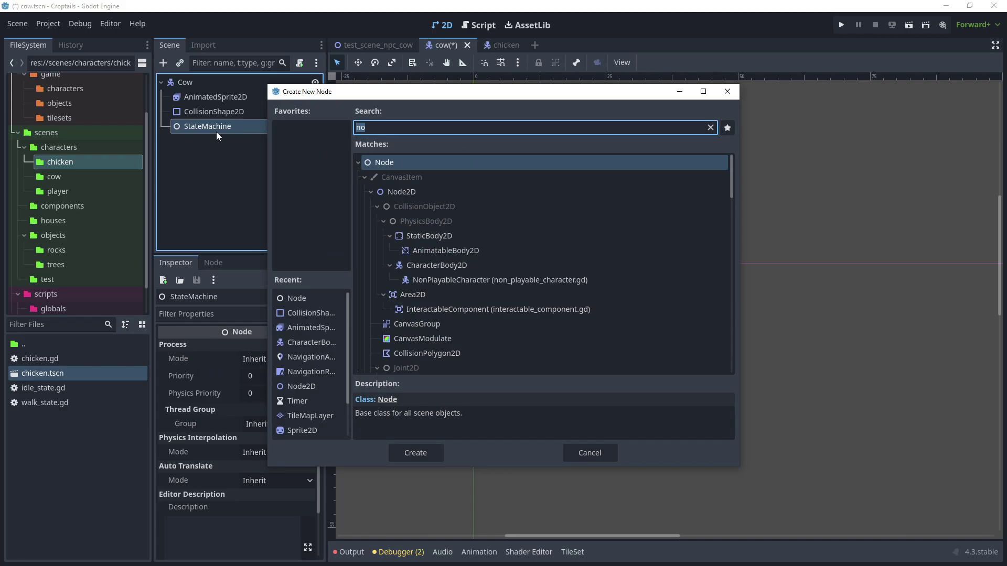
pyautogui.press('Return')
pyautogui.doubleClick(201, 143)
pyautogui.write('Id')
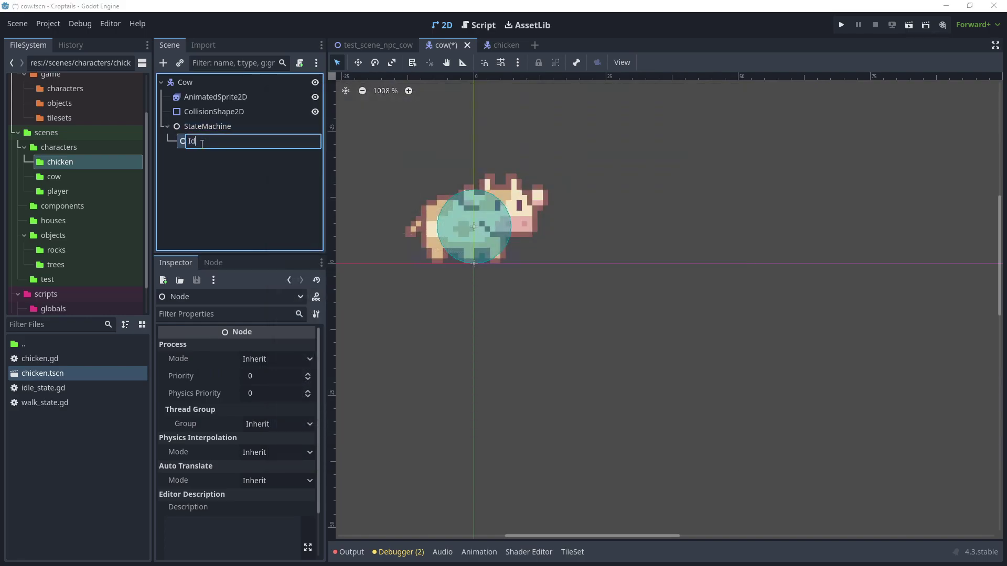
pyautogui.write('le')
pyautogui.click(203, 126)
# Add a second child Node named Walk under StateMachine
pyautogui.rightClick(204, 129)
pyautogui.click(225, 137)
pyautogui.write('no')
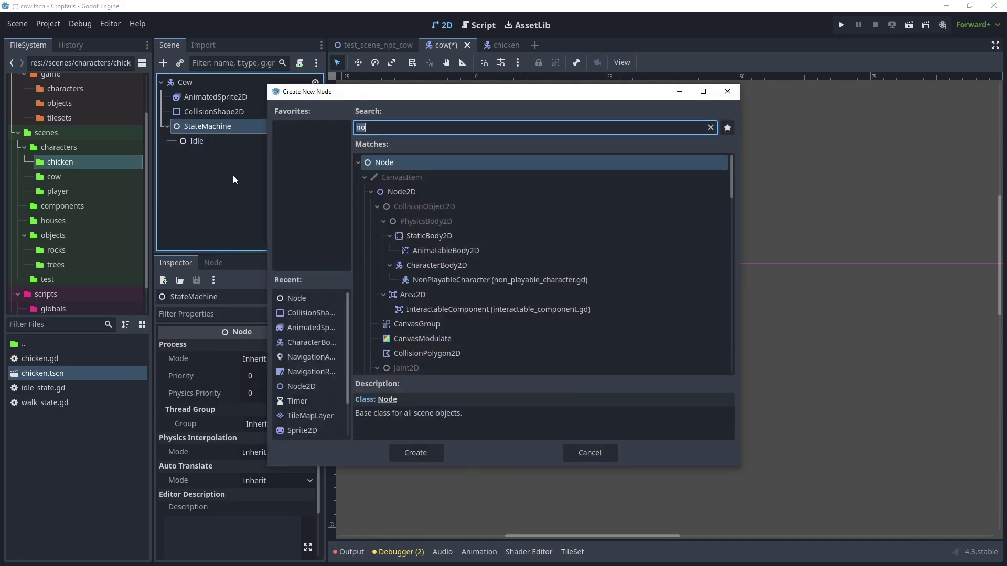
pyautogui.press('Return')
pyautogui.press('F2')
pyautogui.write('Walk')
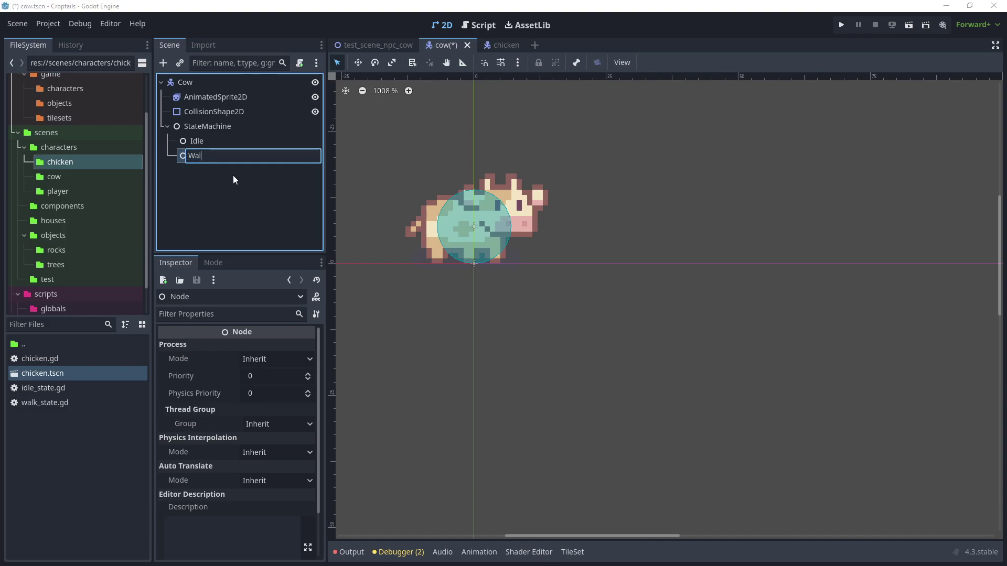
pyautogui.press('Return')
pyautogui.click(245, 127)
# Attach the node state machine script to the StateMachine node
pyautogui.scroll(-2, 47, 250)
pyautogui.click(66, 289)
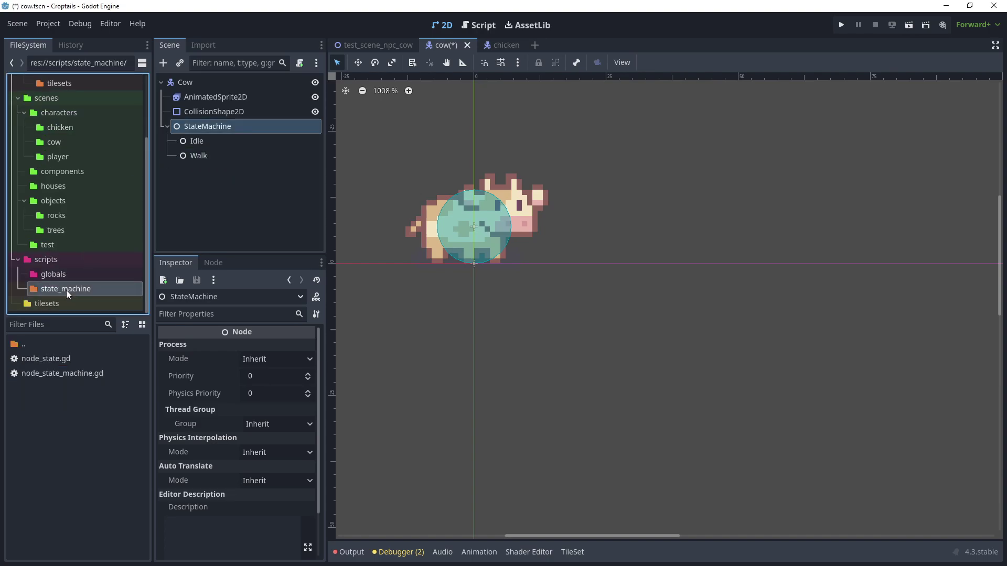
pyautogui.moveTo(70, 375); pyautogui.dragTo(269, 128)
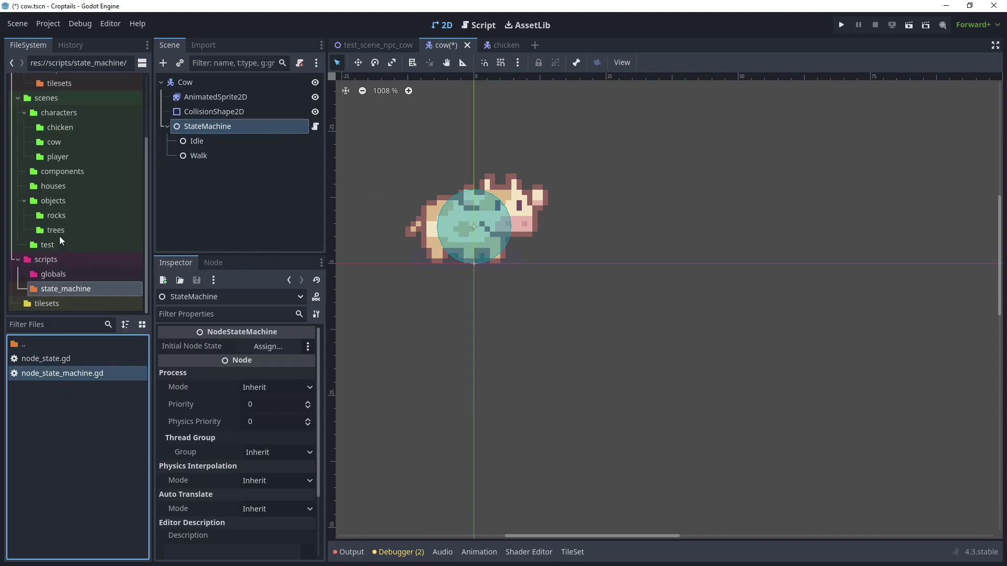
# Create an npc_states folder inside scenes/characters
pyautogui.click(50, 111)
pyautogui.doubleClick(42, 359)
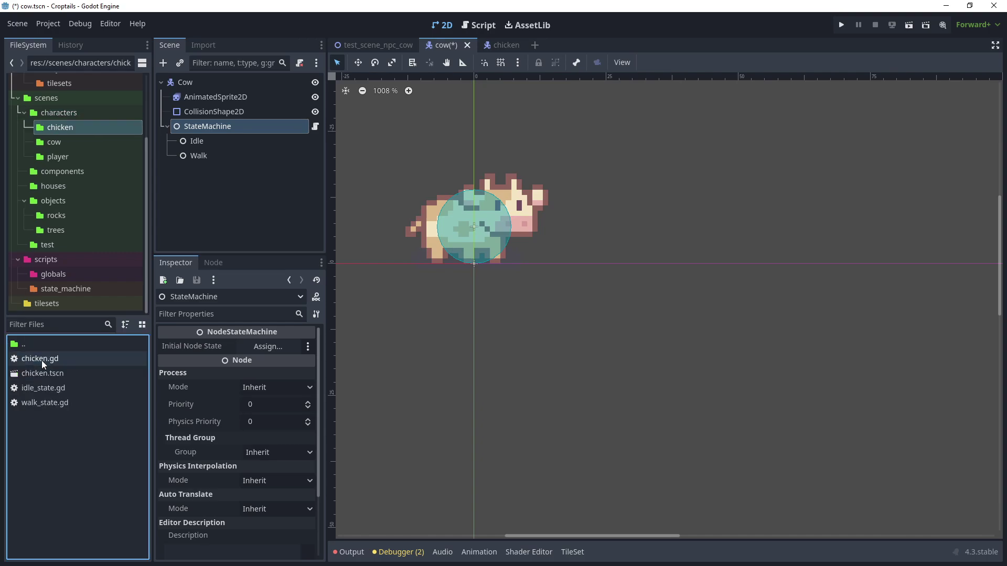
pyautogui.doubleClick(21, 344)
pyautogui.rightClick(36, 456)
pyautogui.click(69, 462)
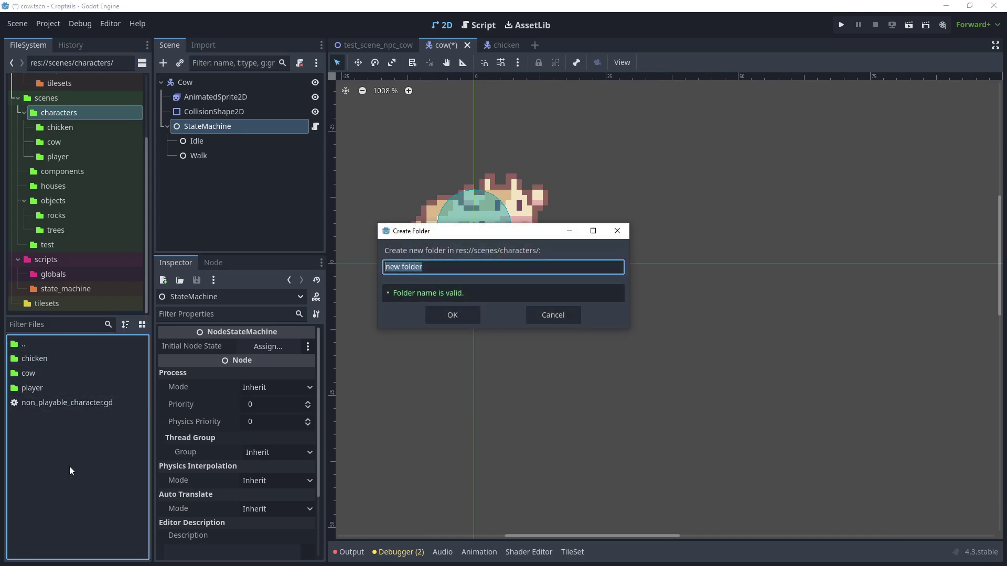
pyautogui.write('npc_states')
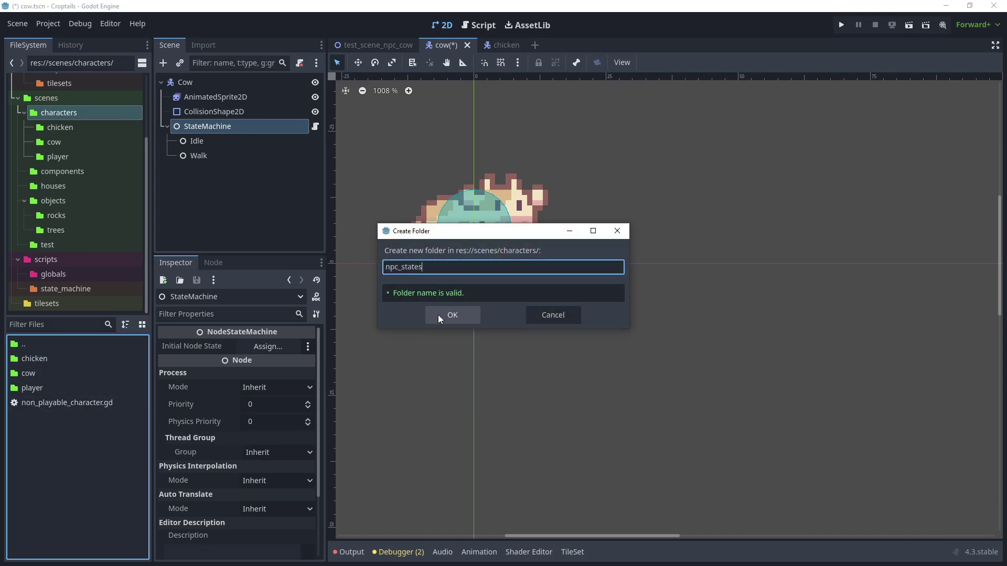
pyautogui.click(438, 315)
# Move the idle and walk state scripts from the chicken folder into npc_states
pyautogui.doubleClick(49, 359)
pyautogui.click(46, 389)
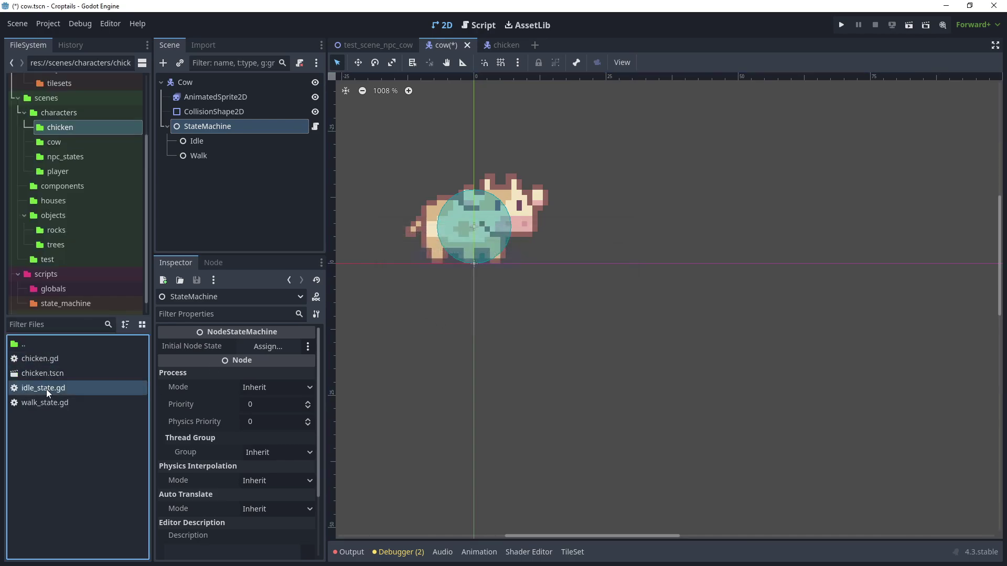
pyautogui.keyDown('shift'); pyautogui.click(69, 402); pyautogui.keyUp('shift')
pyautogui.rightClick(69, 401)
pyautogui.click(115, 407)
pyautogui.click(318, 232)
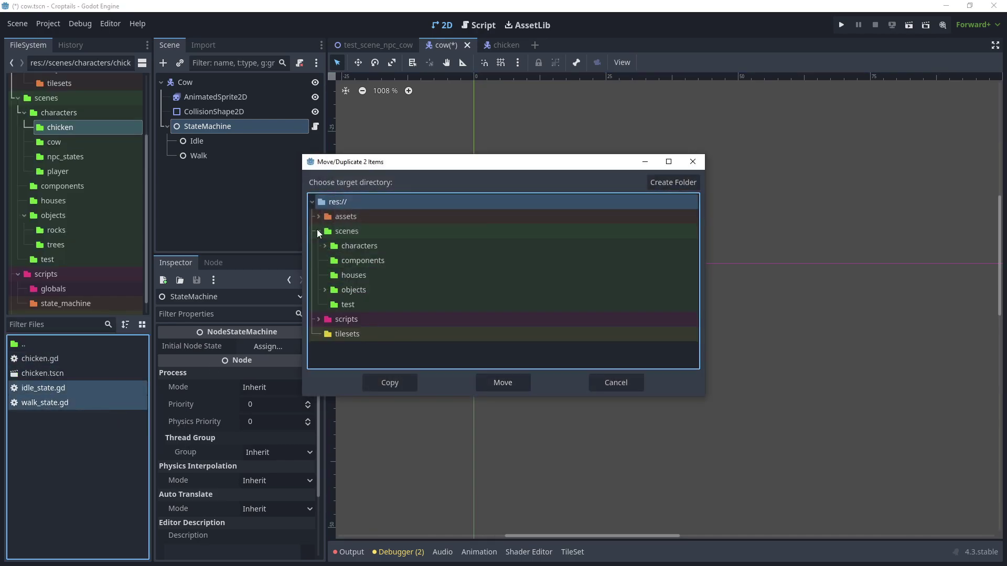
pyautogui.doubleClick(359, 246)
pyautogui.click(367, 290)
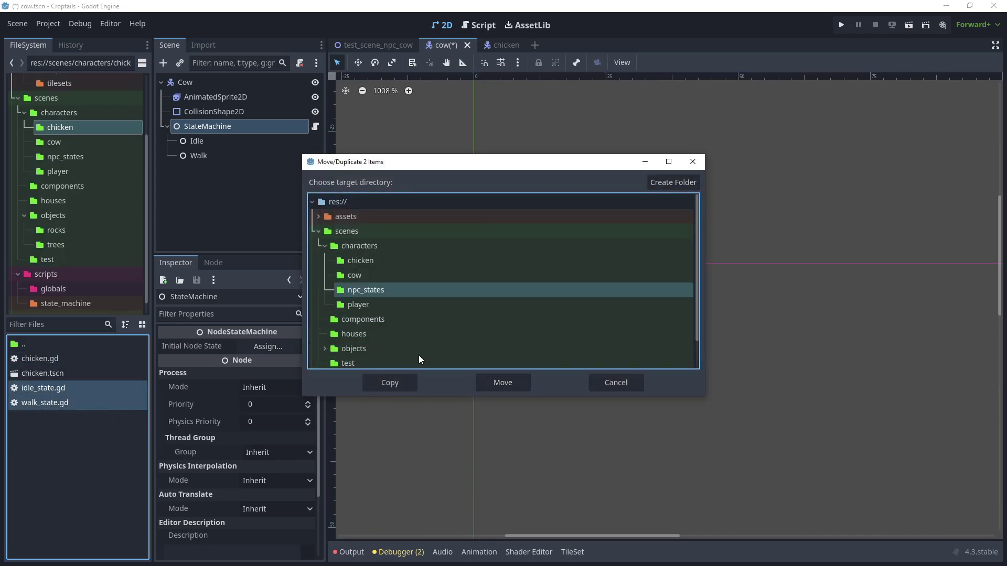
pyautogui.click(502, 383)
# Attach idle_state.gd to Idle and walk_state.gd to Walk, then save
pyautogui.moveTo(43, 359); pyautogui.dragTo(196, 140)
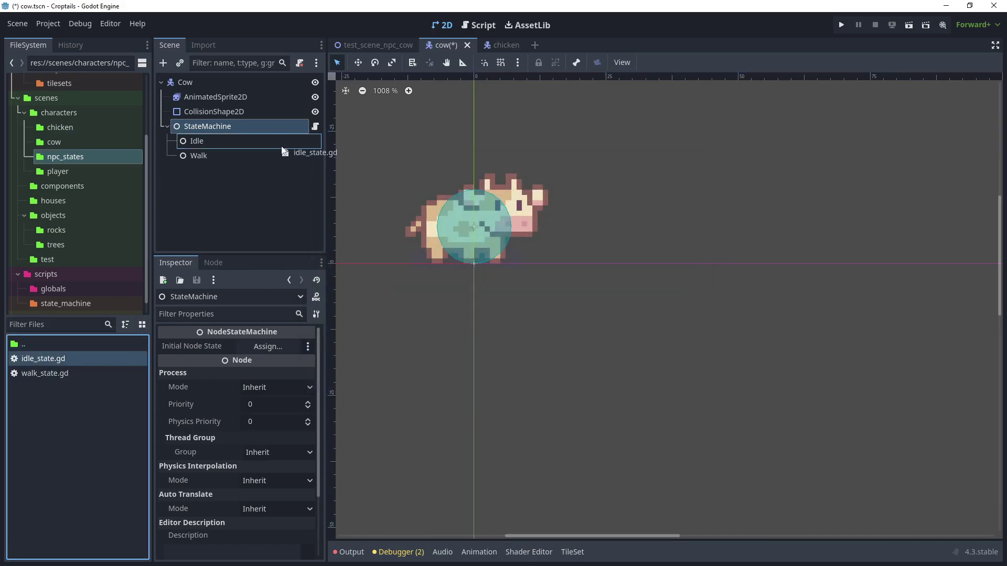
pyautogui.moveTo(62, 373); pyautogui.dragTo(293, 157)
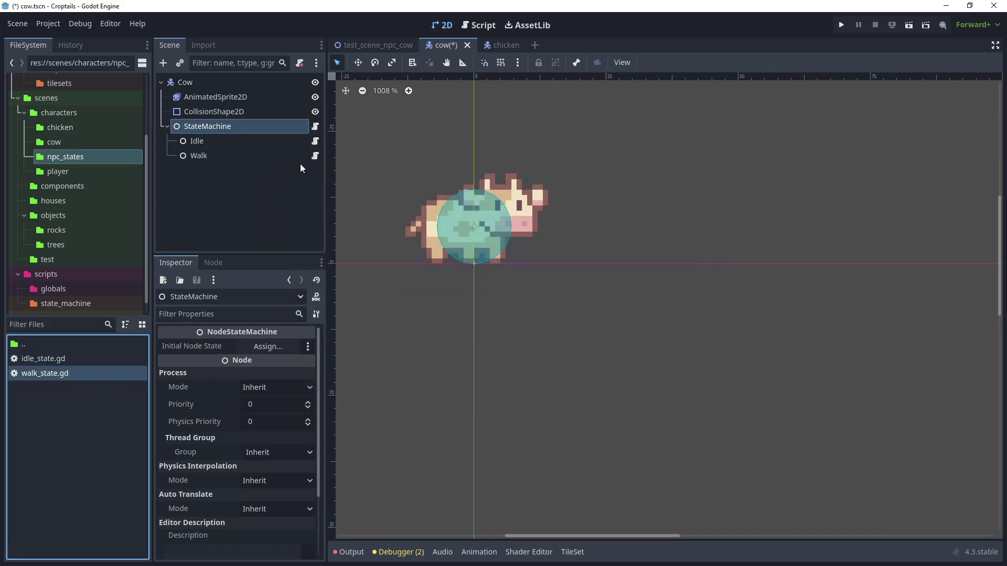
pyautogui.hotkey('ctrl', 's')
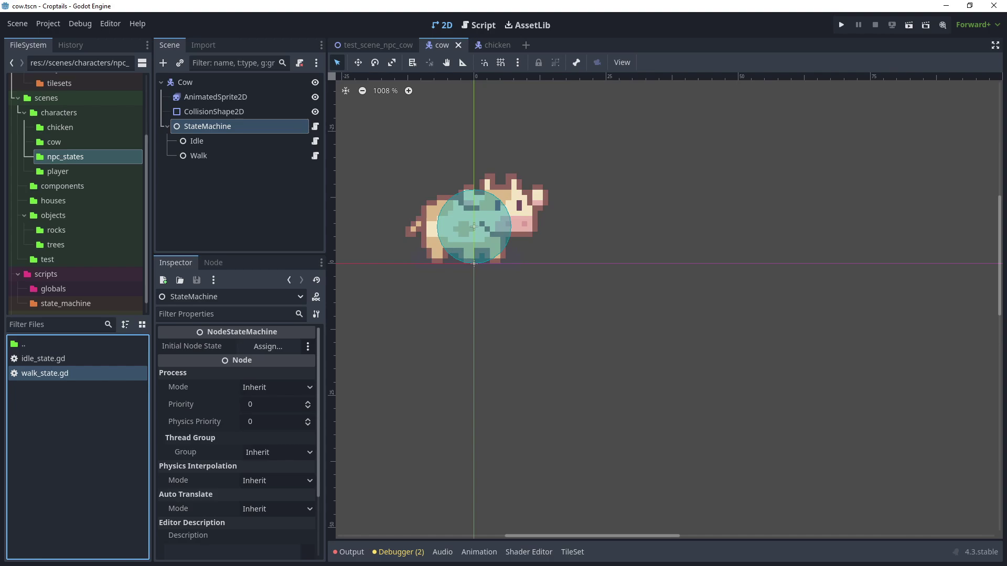
pyautogui.click(246, 155)
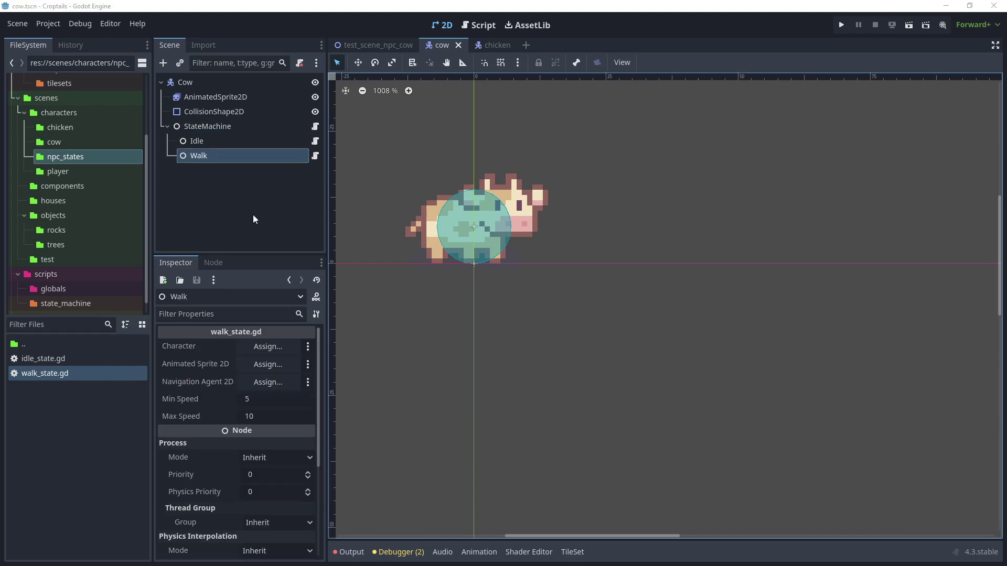
pyautogui.click(239, 97)
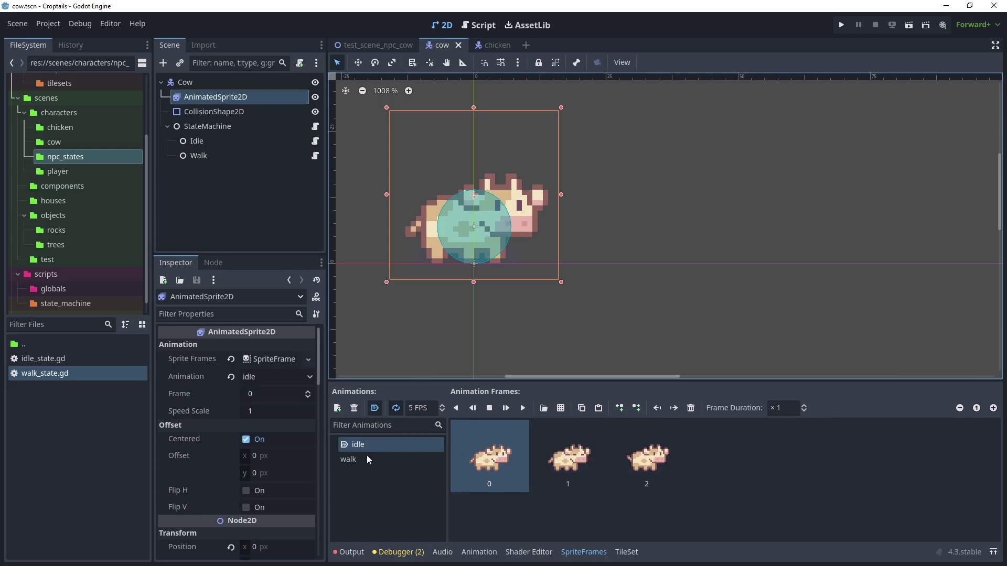
pyautogui.click(493, 46)
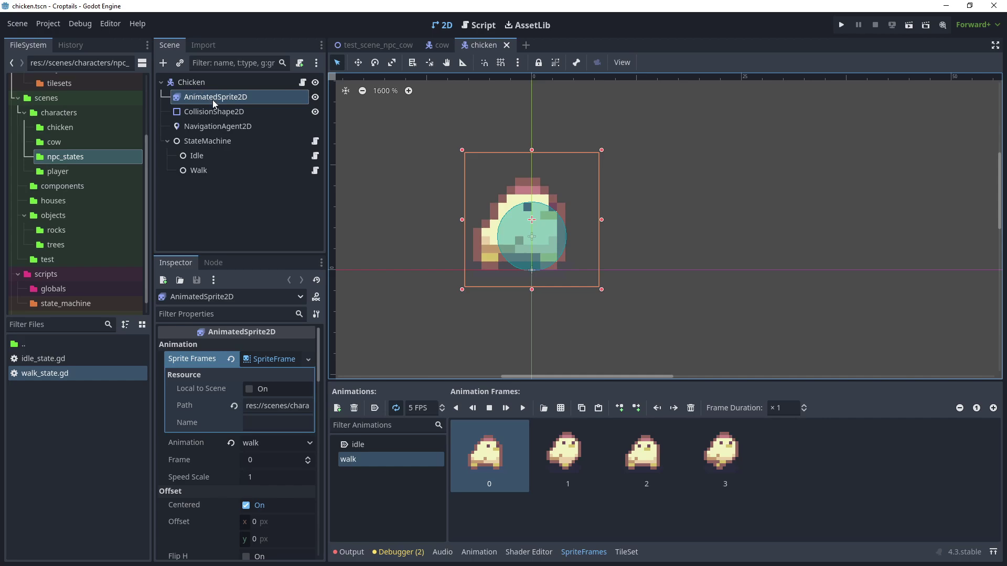
pyautogui.hotkey('ctrl', 'shift', 'Tab')
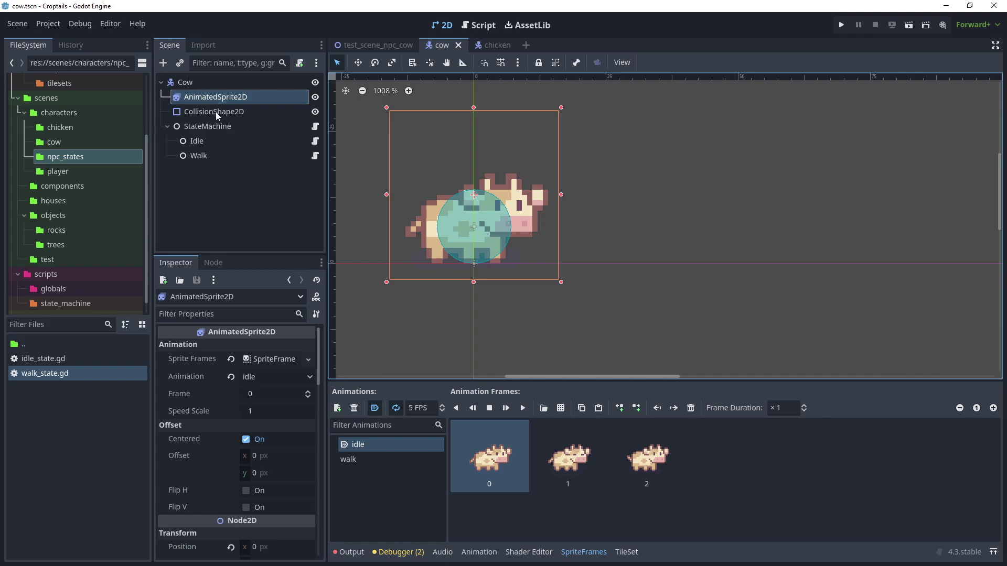
# Open idle_state.gd from the Idle node and scroll through its idle animation and timer code
pyautogui.click(315, 143)
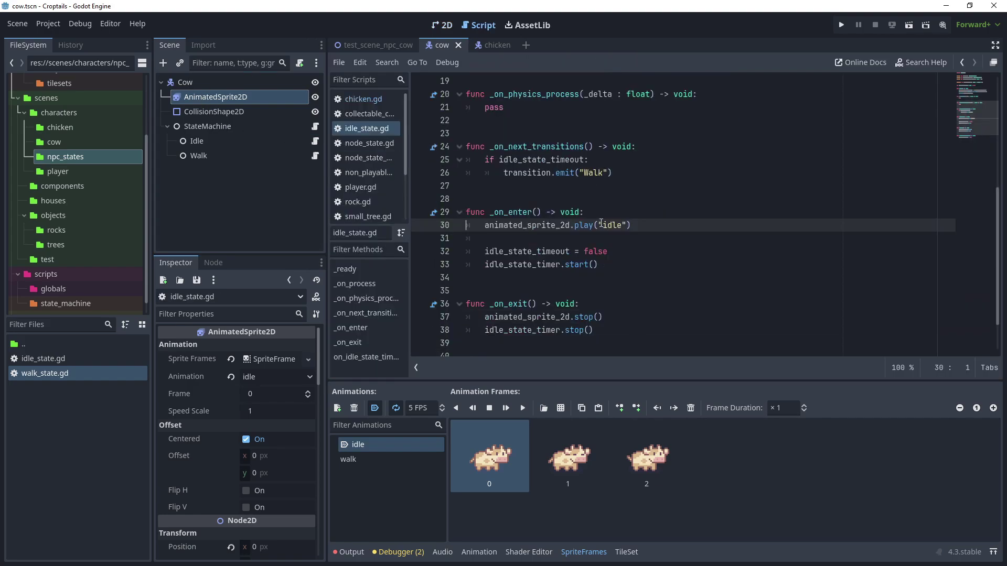
pyautogui.scroll(-2, 670, 240)
pyautogui.scroll(1, 669, 240)
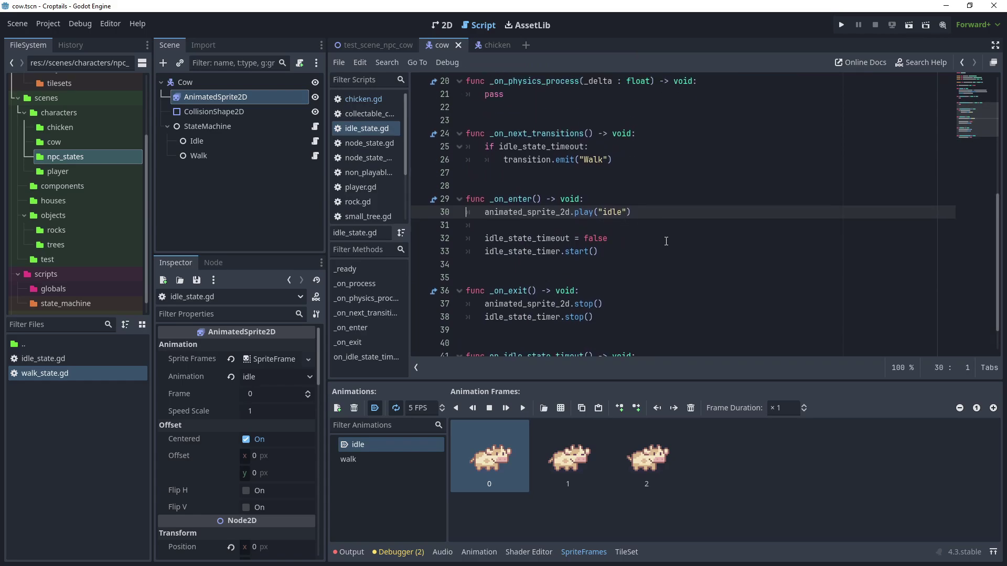
pyautogui.scroll(2, 669, 241)
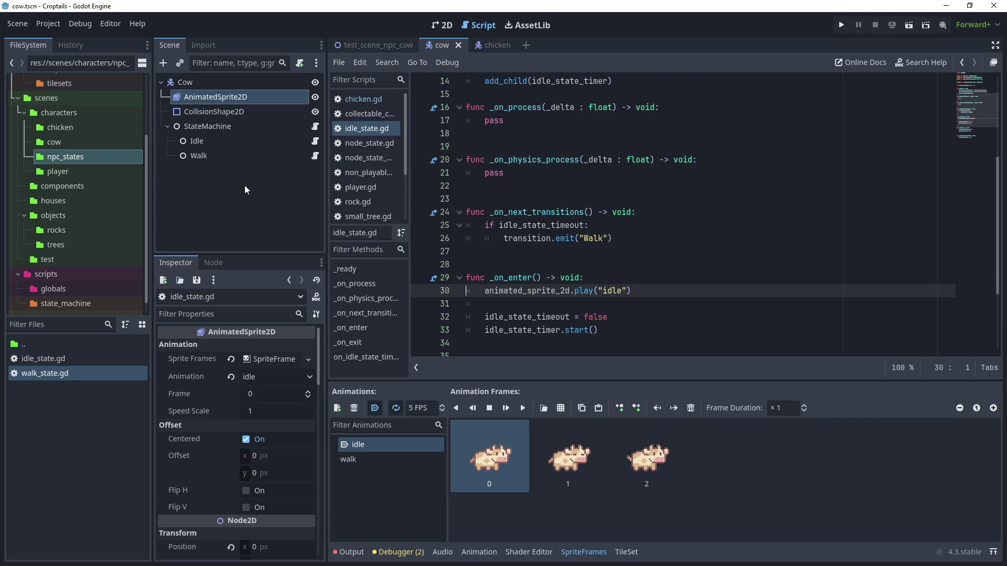
pyautogui.click(185, 83)
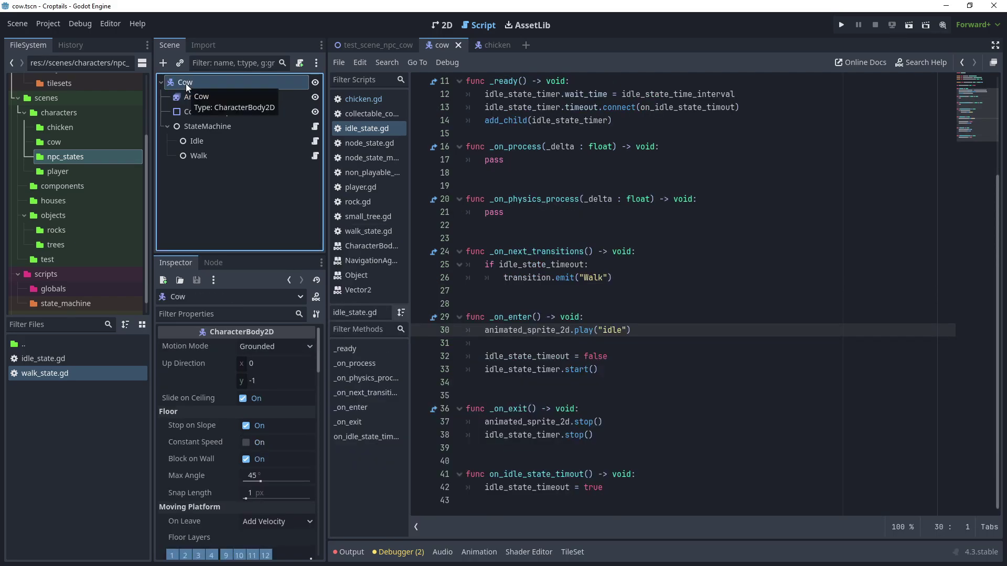
# Add a NavigationAgent2D child to Cow and place it just below CollisionShape2D
pyautogui.rightClick(185, 83)
pyautogui.click(228, 91)
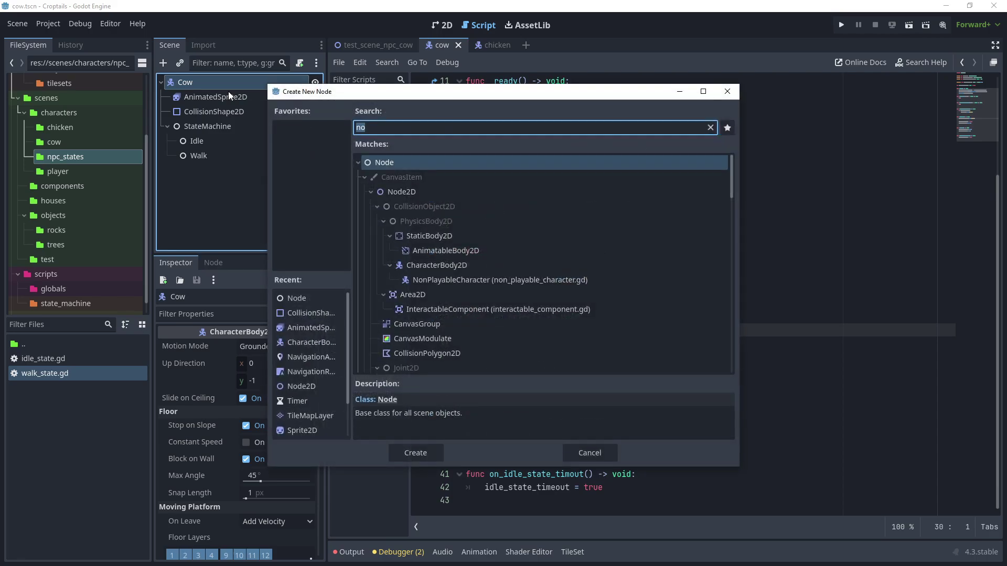
pyautogui.write('navi')
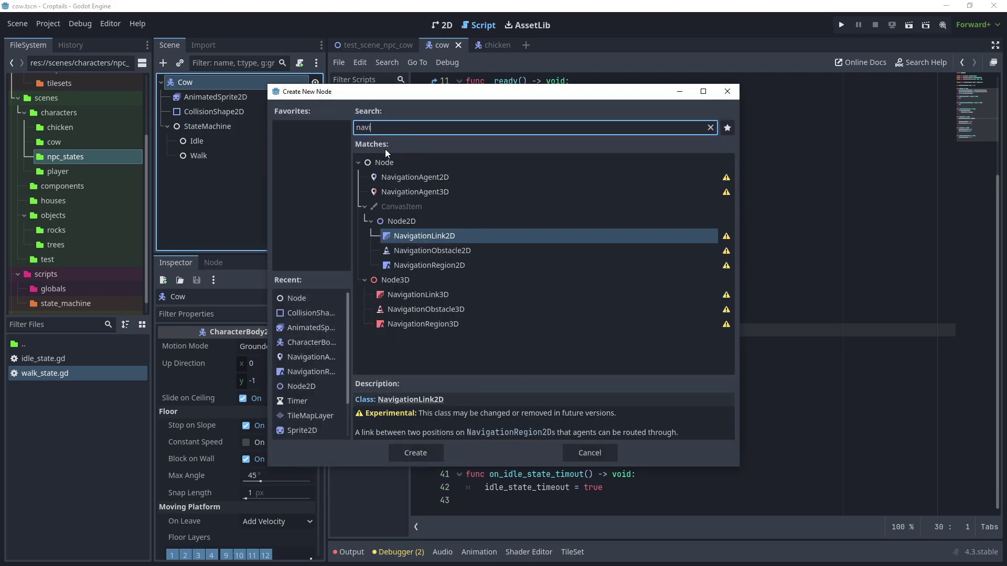
pyautogui.click(414, 177)
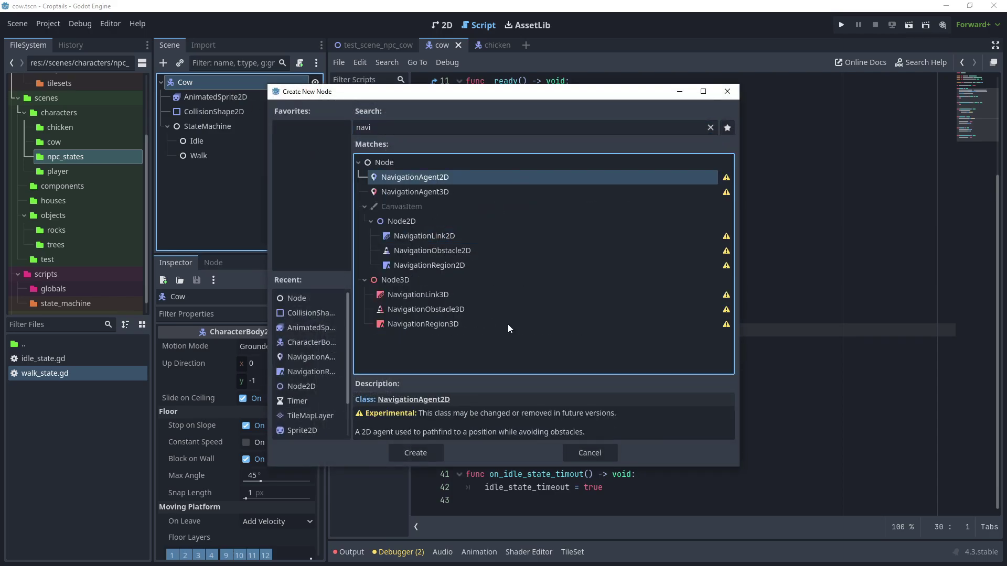
pyautogui.click(415, 454)
pyautogui.moveTo(225, 168); pyautogui.dragTo(223, 120)
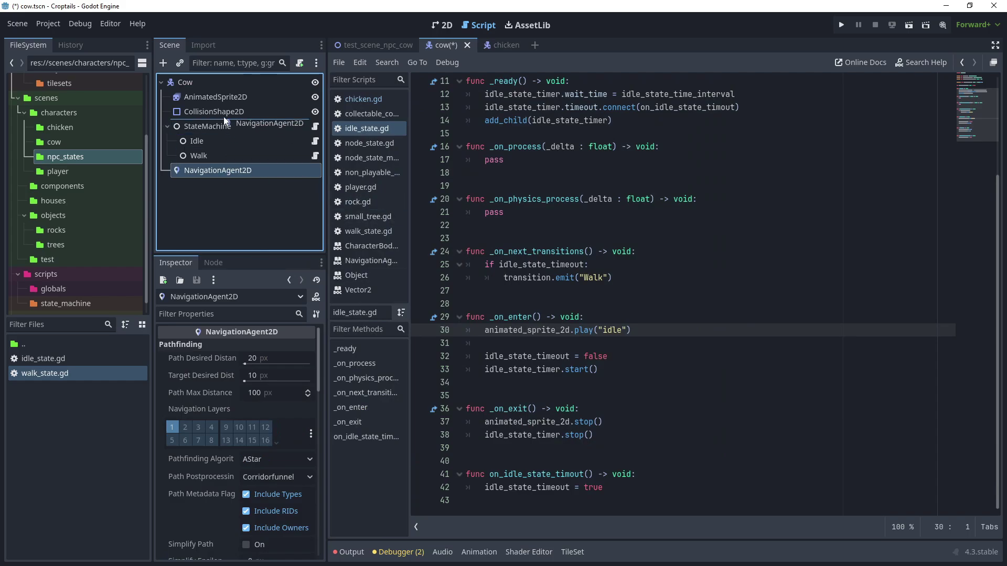
# Enable navigation layer 2 and Avoidance Enabled on the agent, then save cow.tscn
pyautogui.moveTo(209, 256); pyautogui.dragTo(207, 214)
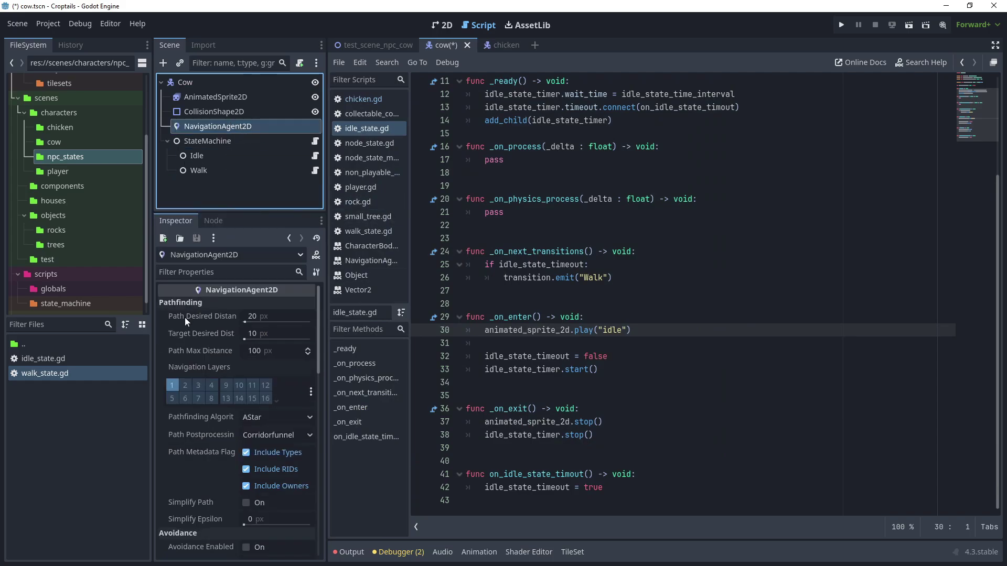
pyautogui.click(184, 383)
pyautogui.scroll(-5, 210, 454)
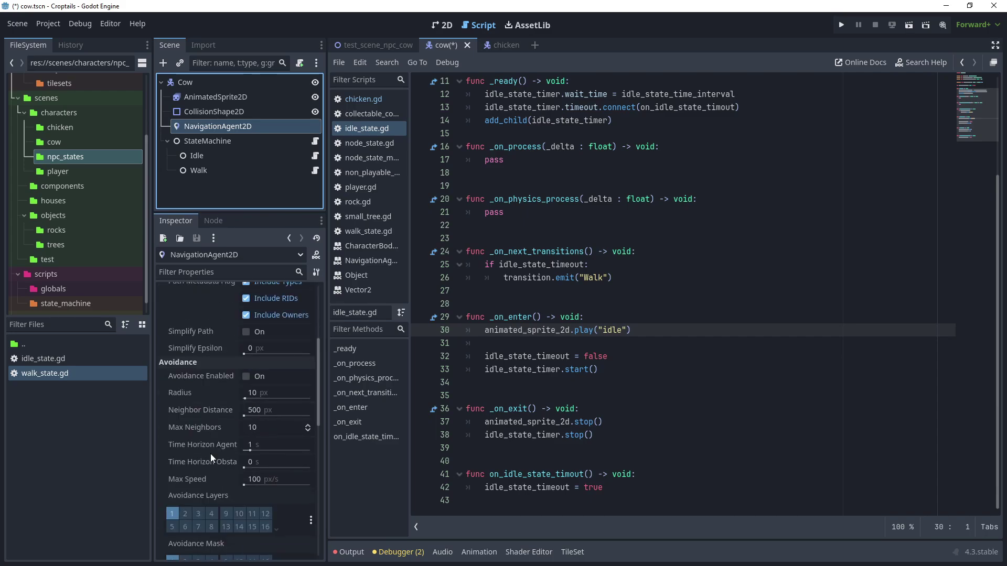
pyautogui.click(247, 376)
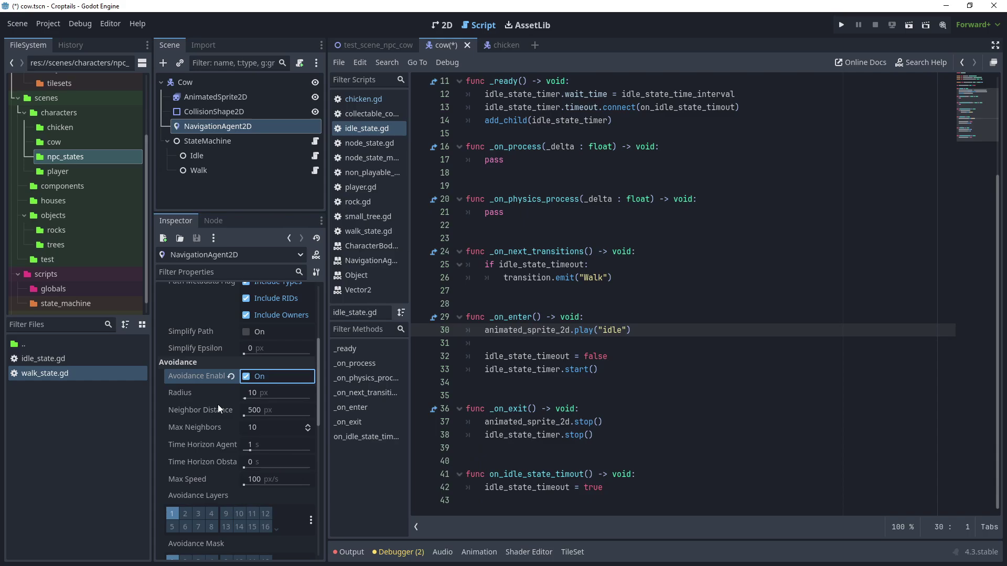
pyautogui.click(440, 26)
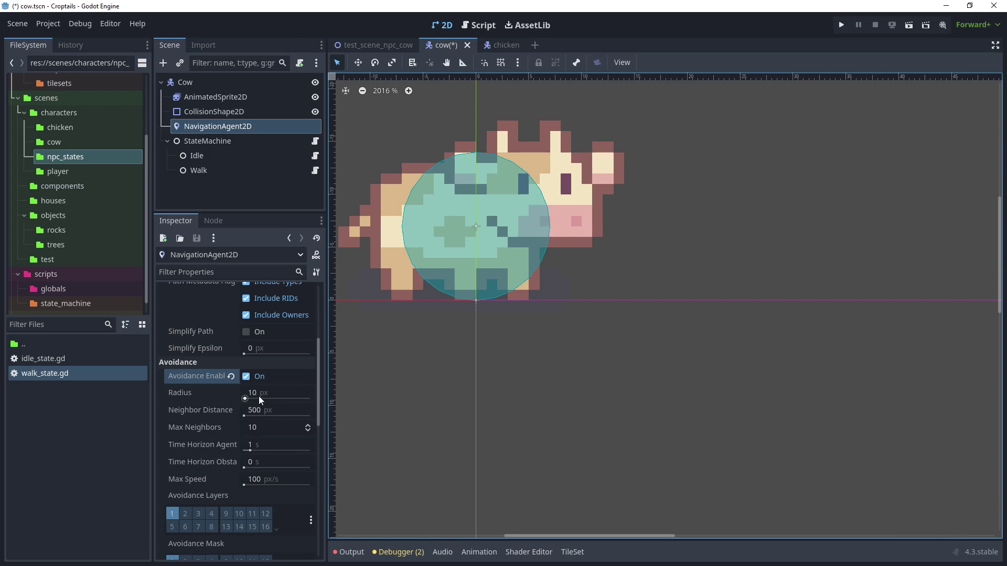
pyautogui.hotkey('ctrl', 's')
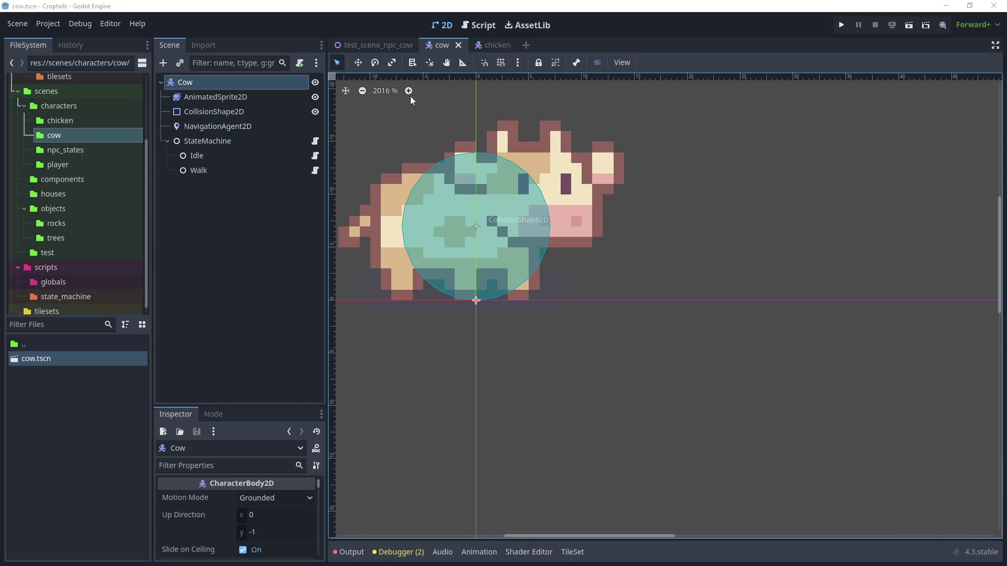
# Drag a cow.tscn instance from the cow folder onto the test_scene_npc_cow canvas
pyautogui.click(383, 46)
pyautogui.click(59, 120)
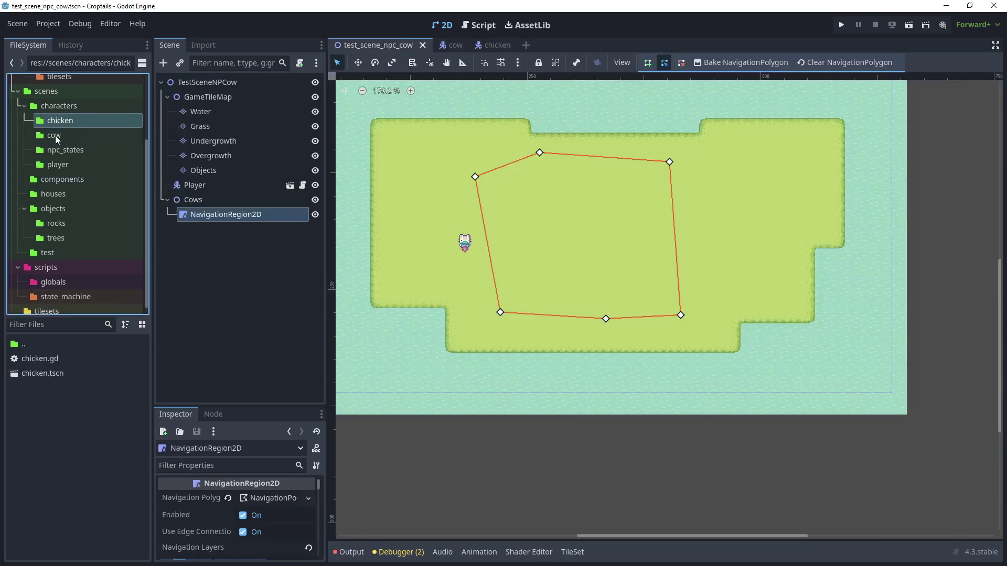
pyautogui.moveTo(36, 358); pyautogui.dragTo(519, 250)
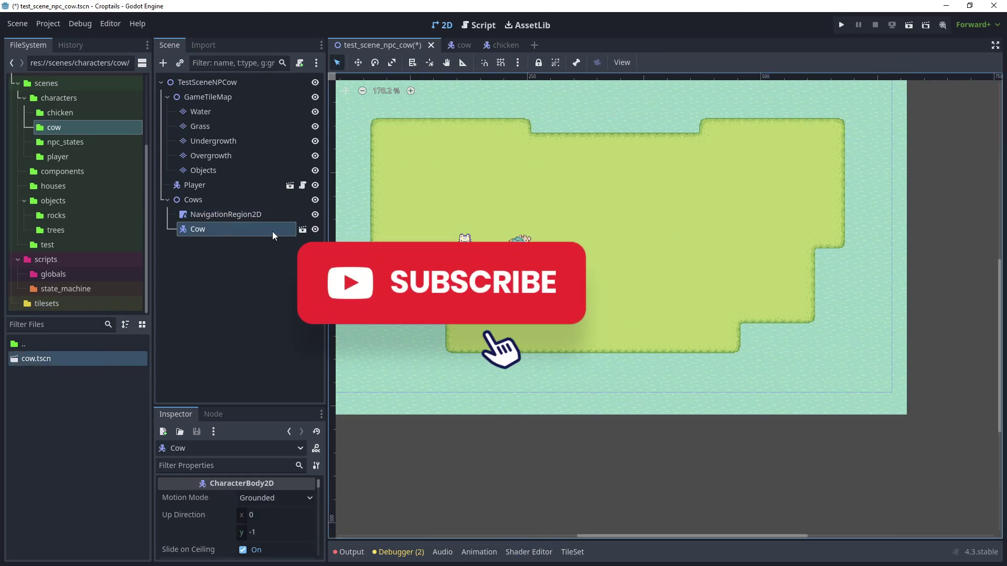
pyautogui.click(212, 229)
# Duplicate the cow up to Cow5, move one lower on the grass, and save and run
pyautogui.hotkey('ctrl', 'd')
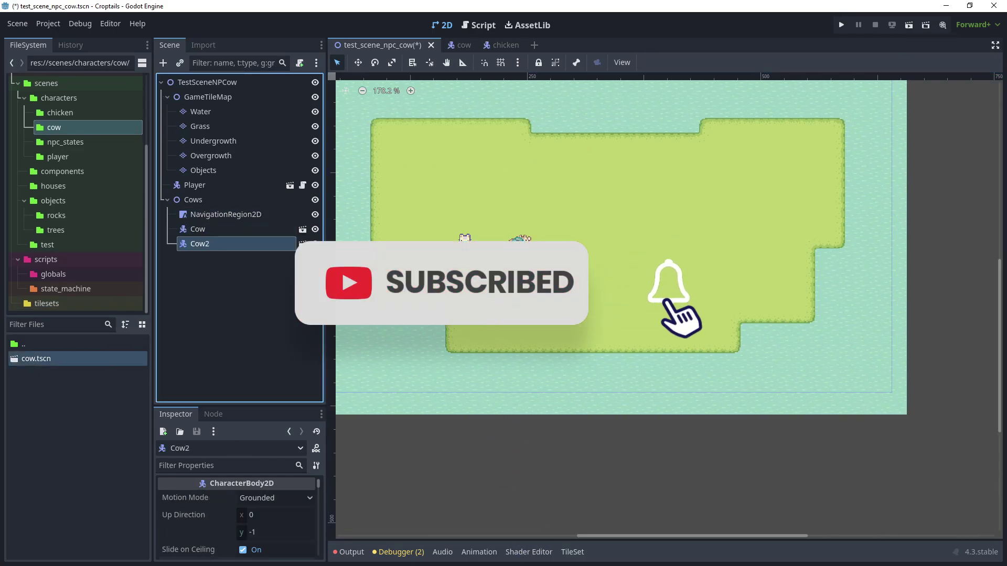
pyautogui.hotkey('ctrl', 'd')
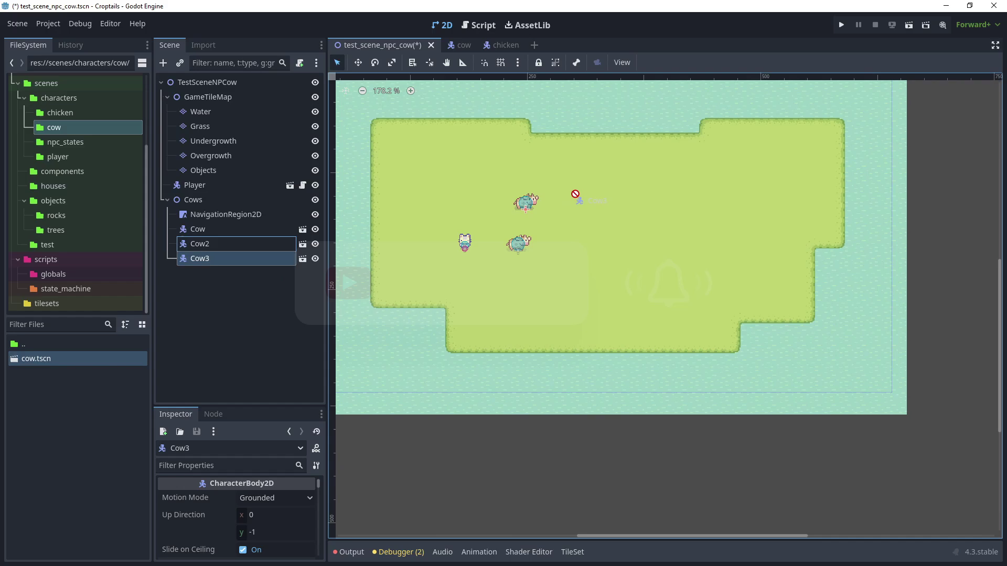
pyautogui.hotkey('ctrl', 'd')
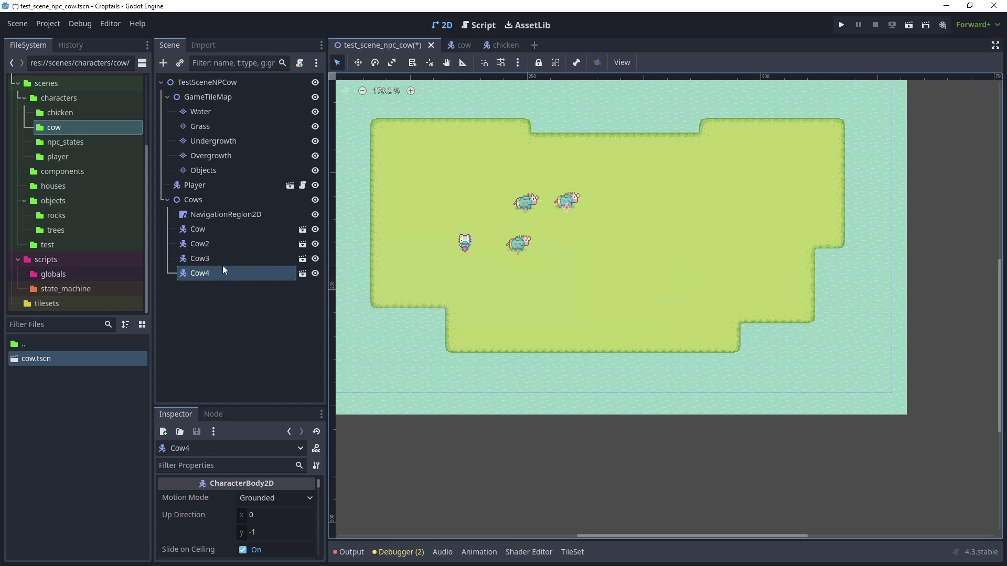
pyautogui.moveTo(566, 204); pyautogui.dragTo(554, 280)
pyautogui.hotkey('ctrl', 'd')
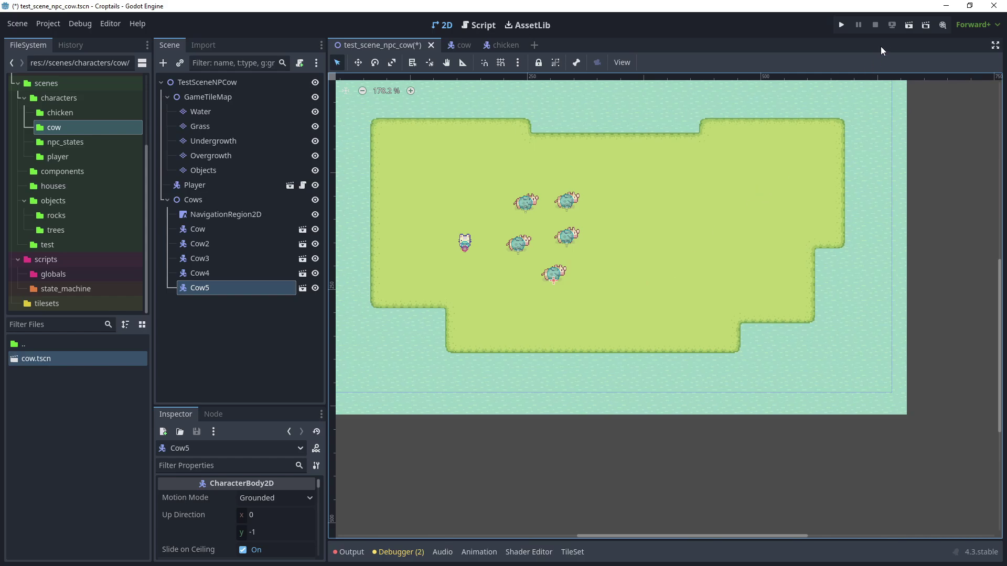
pyautogui.click(909, 24)
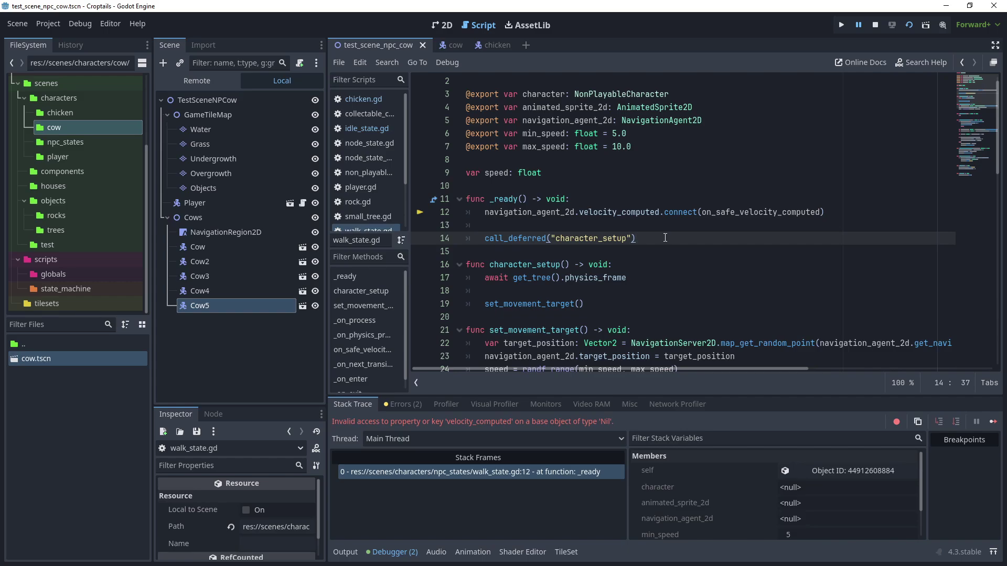
# In the cow scene, set the Idle state's Character to Cow and Animated Sprite 2D to AnimatedSprite2D
pyautogui.click(874, 25)
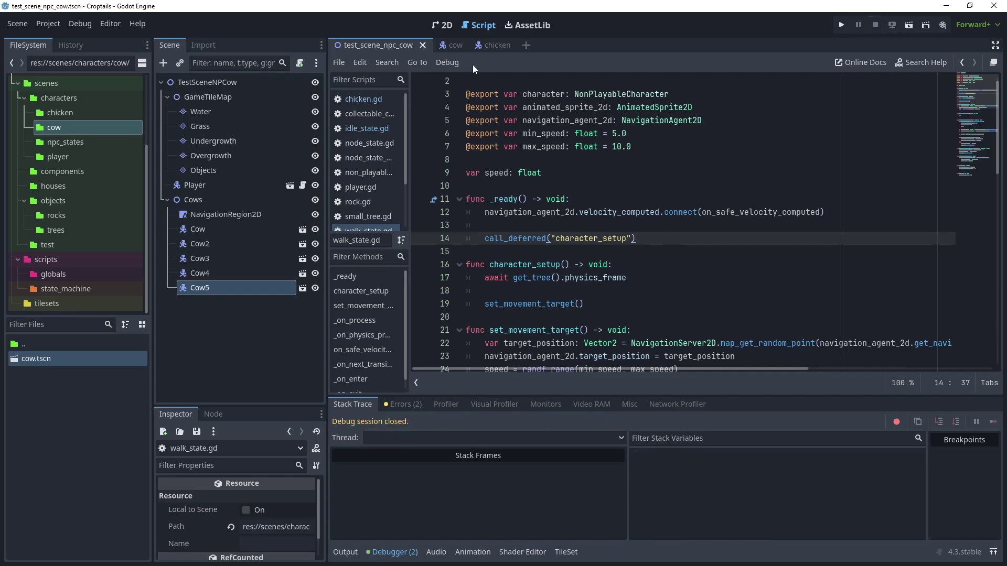
pyautogui.click(450, 46)
pyautogui.click(203, 153)
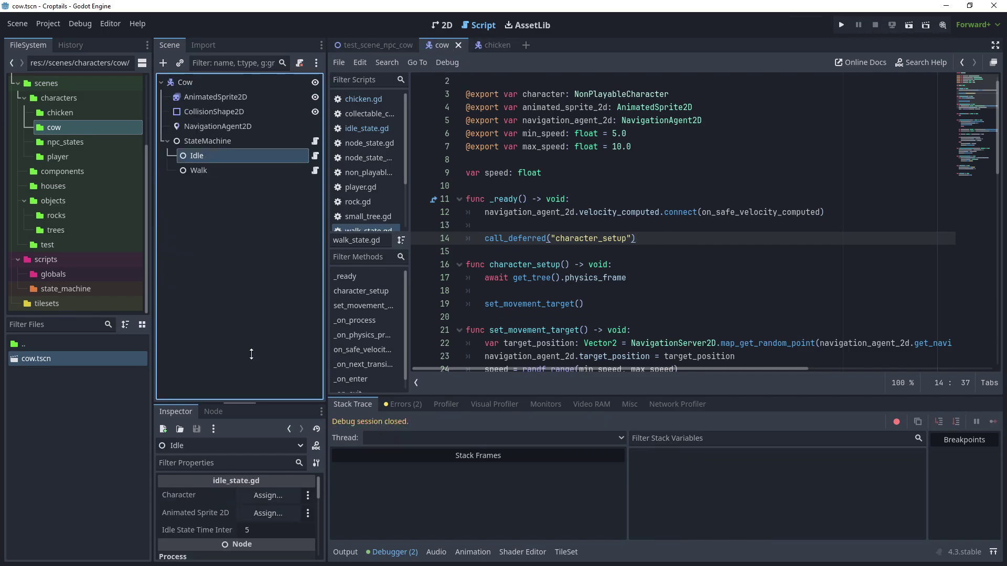
pyautogui.moveTo(247, 407); pyautogui.dragTo(276, 221)
pyautogui.click(265, 312)
pyautogui.click(443, 149)
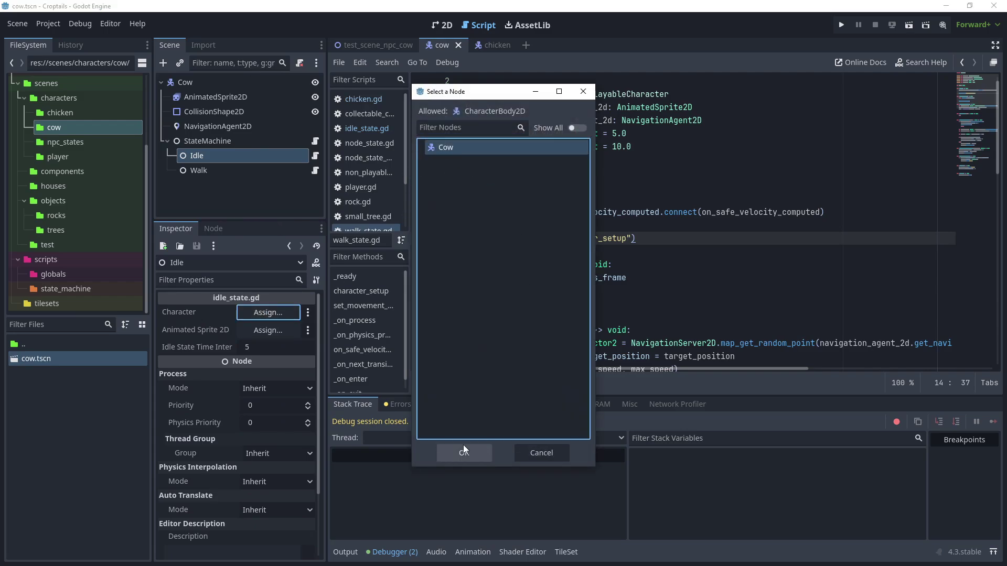
pyautogui.click(464, 453)
pyautogui.click(283, 332)
pyautogui.click(472, 161)
pyautogui.click(463, 452)
# Select the Walk state and start, then cancel, assigning its character
pyautogui.click(201, 168)
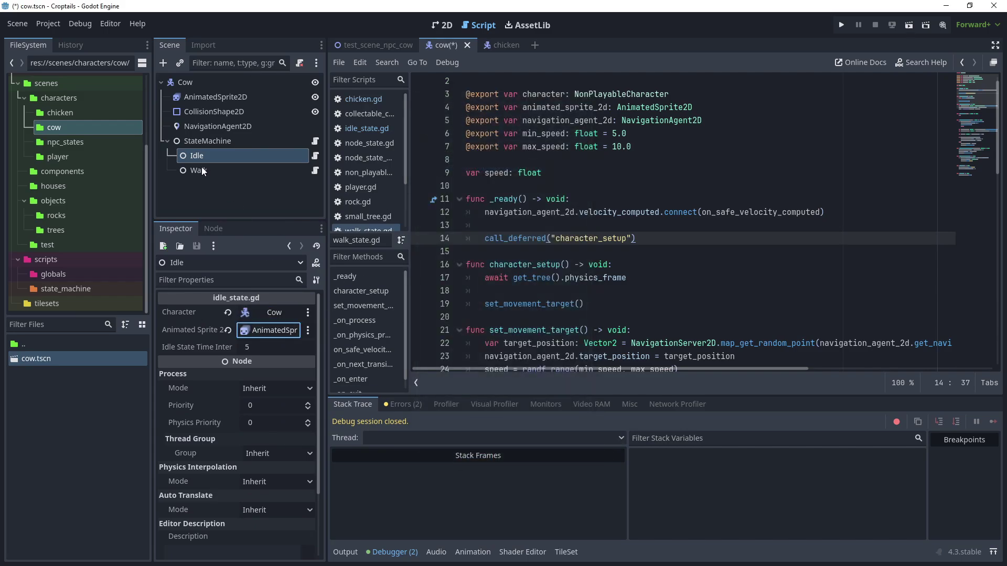
pyautogui.click(264, 314)
pyautogui.click(540, 453)
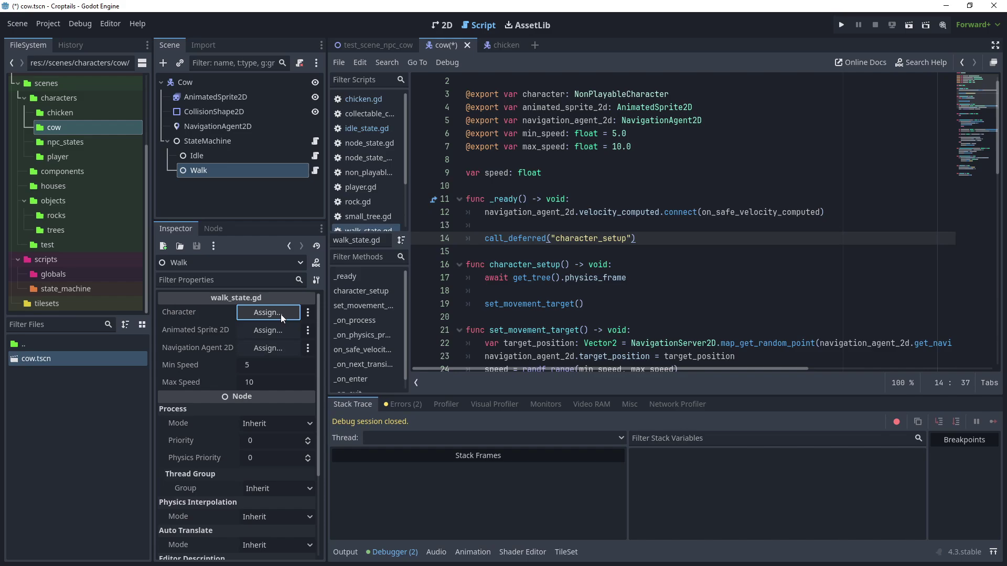
pyautogui.scroll(1, 625, 239)
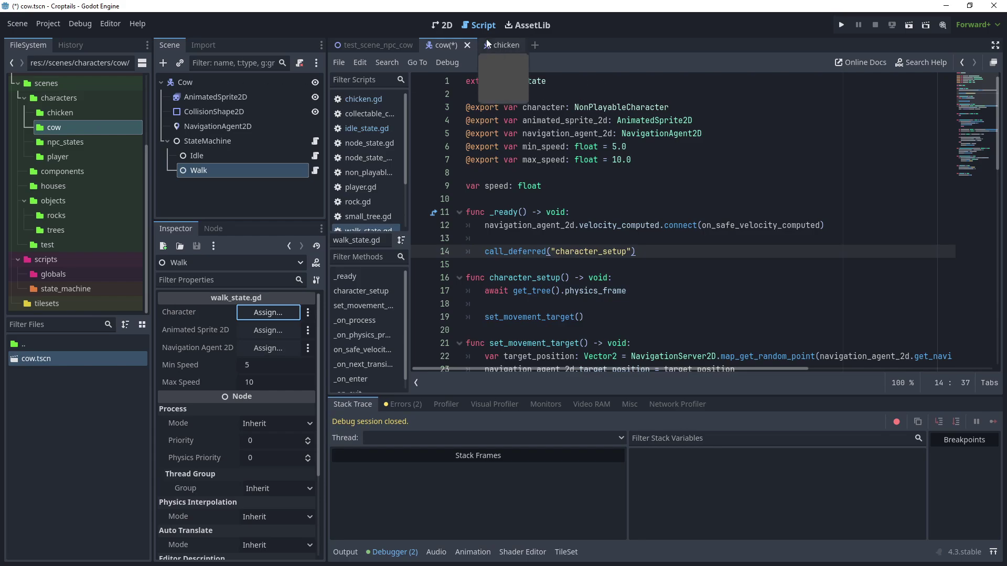
# Open chicken.gd from the chicken scene and select all its code to copy
pyautogui.click(499, 45)
pyautogui.click(302, 83)
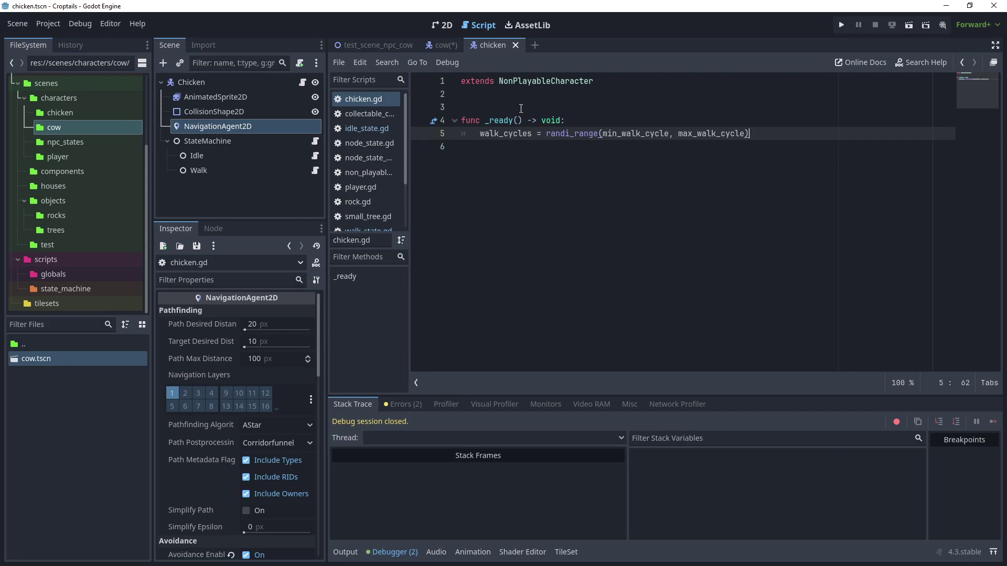
pyautogui.moveTo(789, 138); pyautogui.dragTo(447, 84)
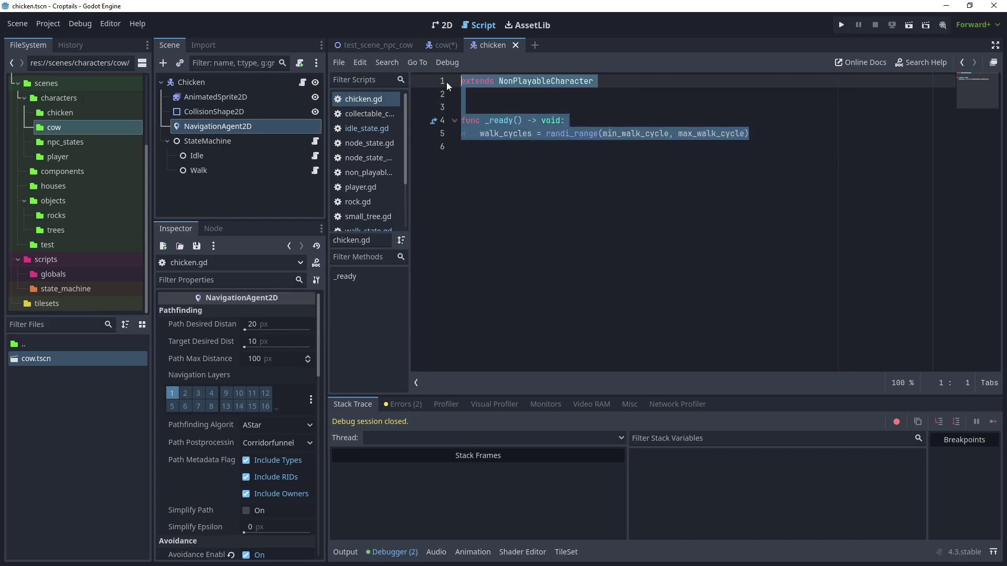
# Attach a new cow.gd script to the Cow root with the copied code and save the scene
pyautogui.click(590, 156)
pyautogui.click(443, 45)
pyautogui.click(219, 79)
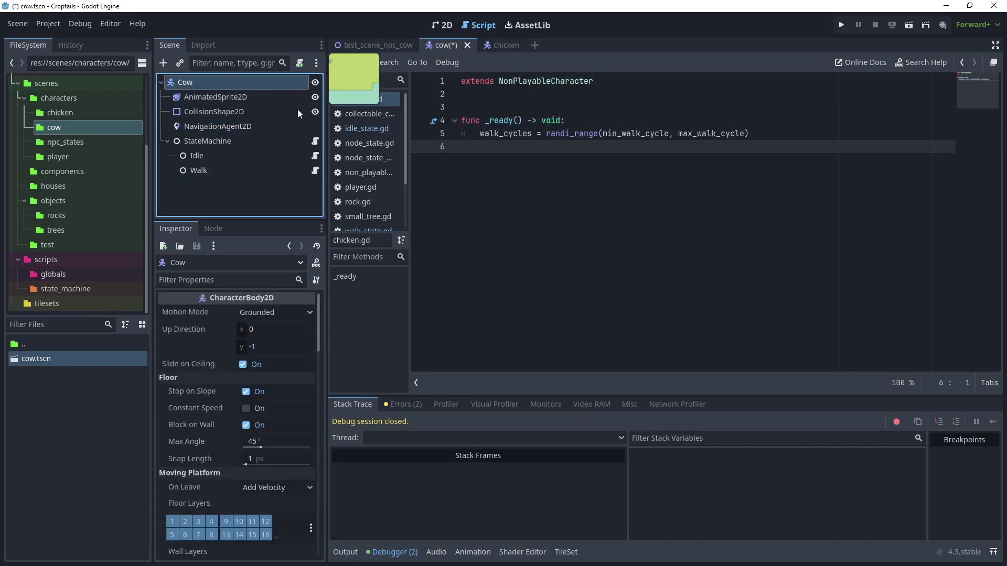
pyautogui.click(300, 63)
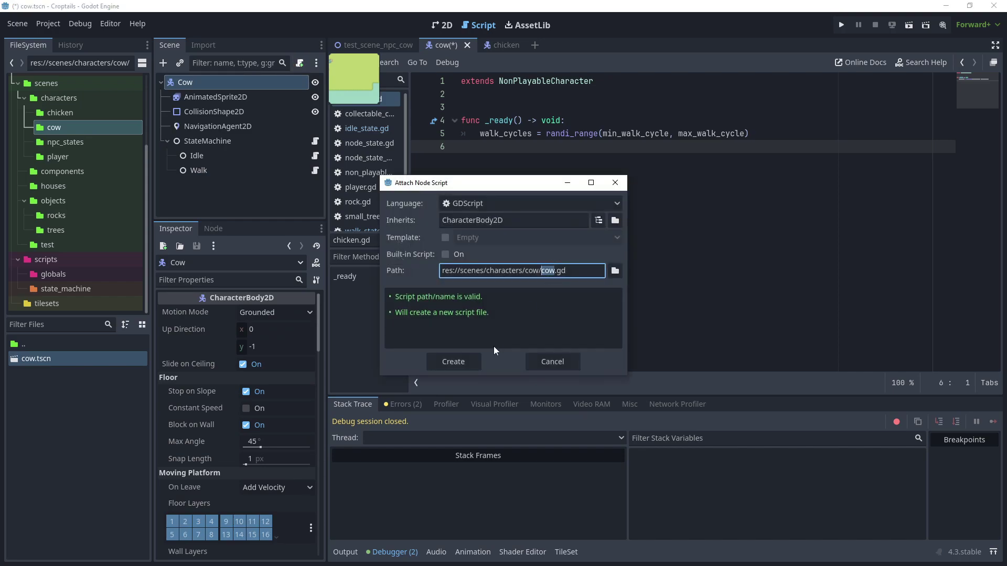
pyautogui.click(453, 361)
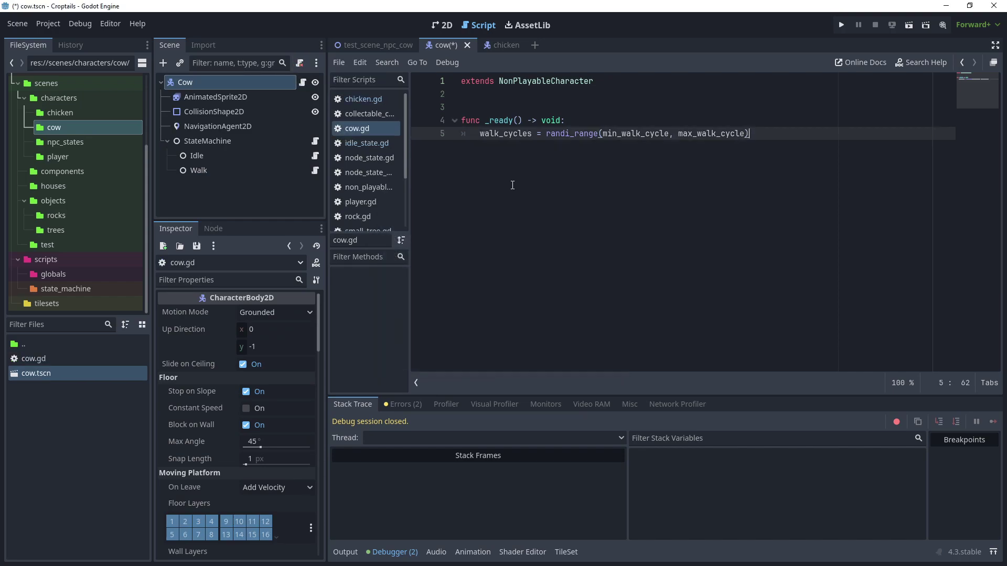
pyautogui.hotkey('ctrl', 's')
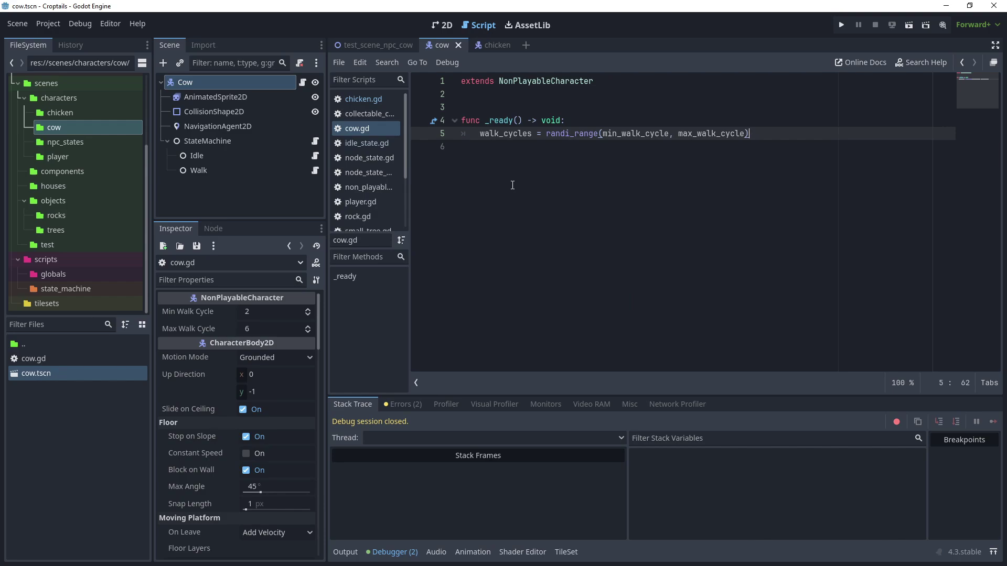
# Compare the Idle and Walk states, then set Walk's Character to Cow
pyautogui.click(199, 156)
pyautogui.click(213, 168)
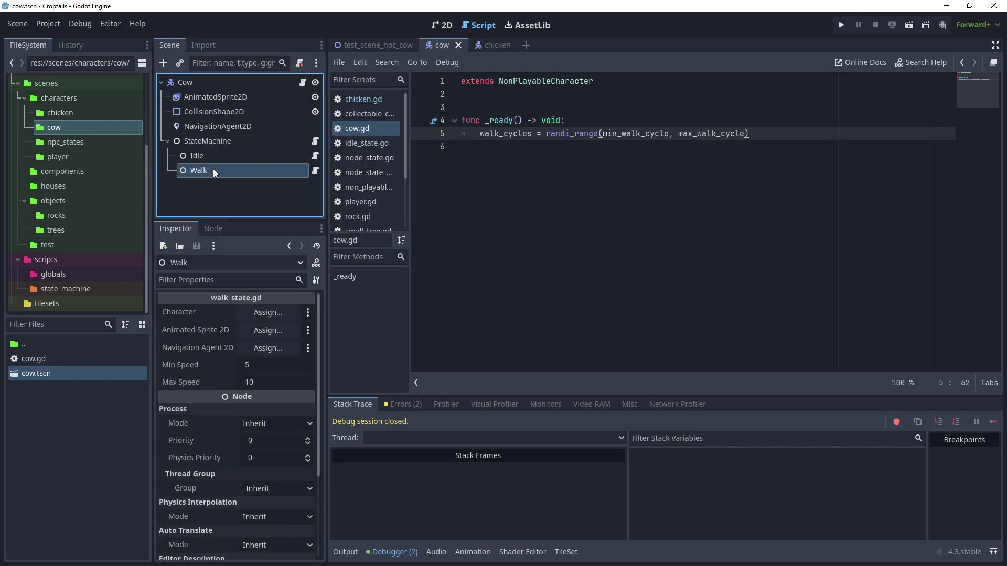
pyautogui.click(228, 172)
pyautogui.click(202, 157)
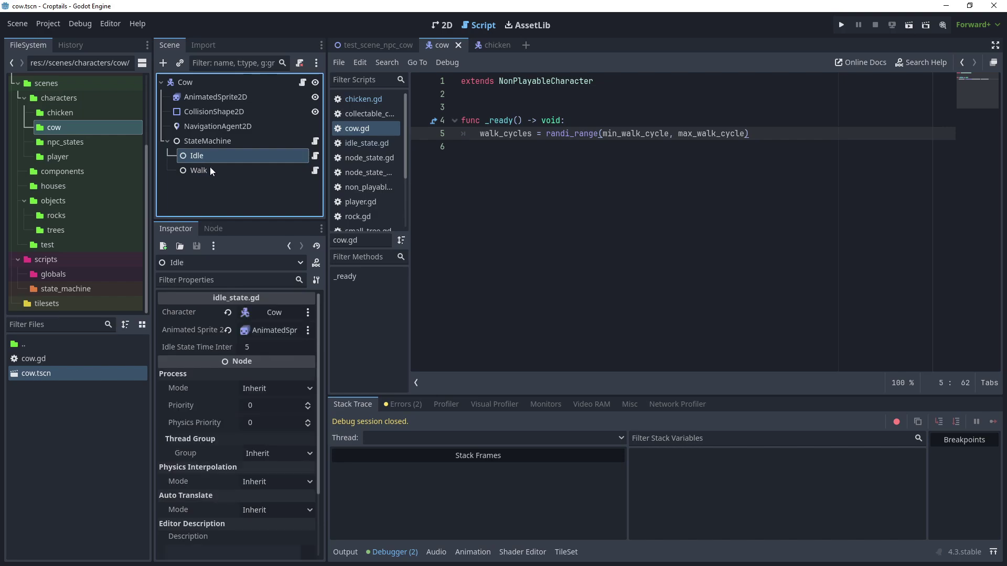
pyautogui.click(210, 168)
pyautogui.click(274, 313)
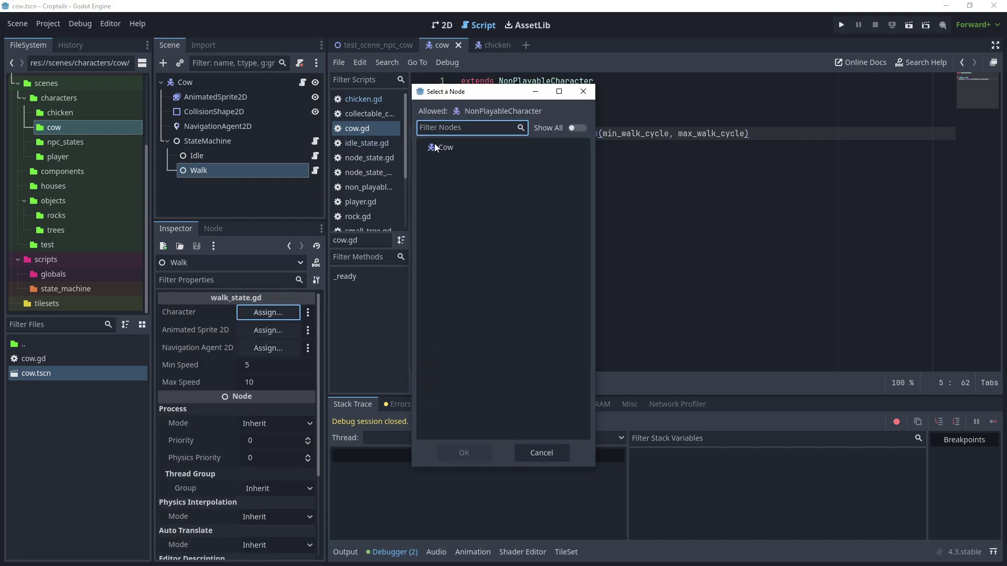
pyautogui.click(445, 146)
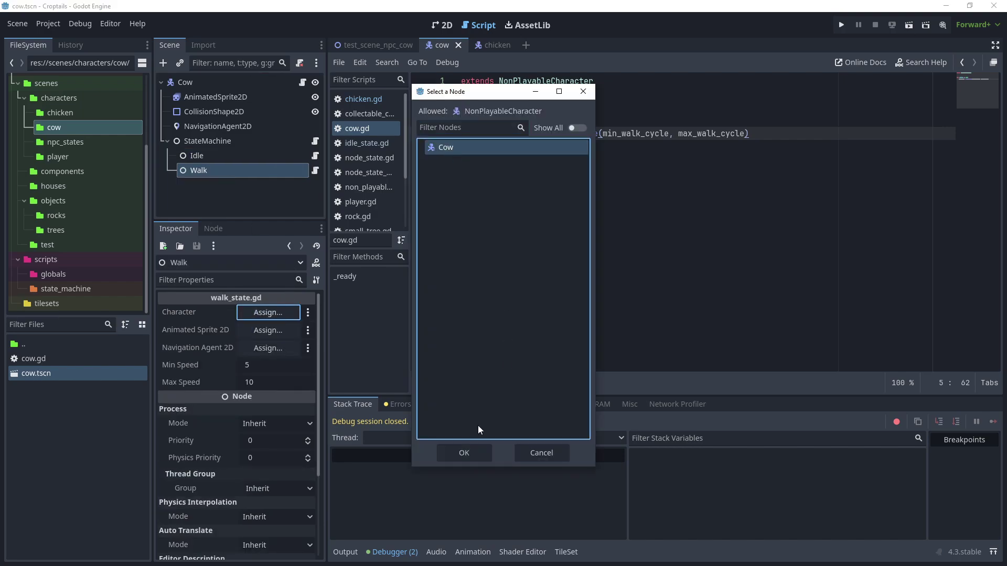
pyautogui.click(464, 453)
# Set Walk's Animated Sprite 2D to AnimatedSprite2D and Navigation Agent 2D to NavigationAgent2D
pyautogui.click(272, 331)
pyautogui.click(471, 162)
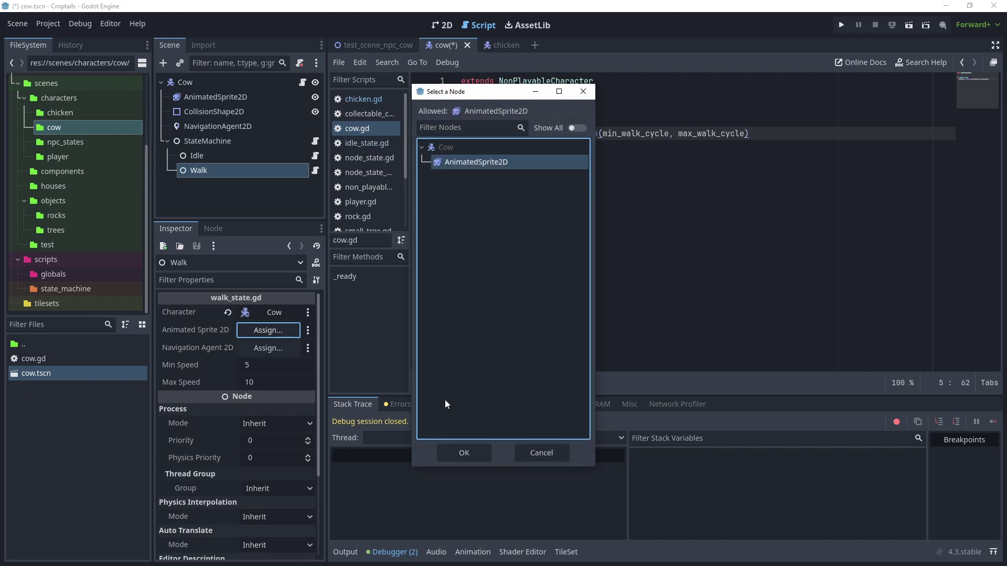
pyautogui.click(449, 447)
pyautogui.click(272, 349)
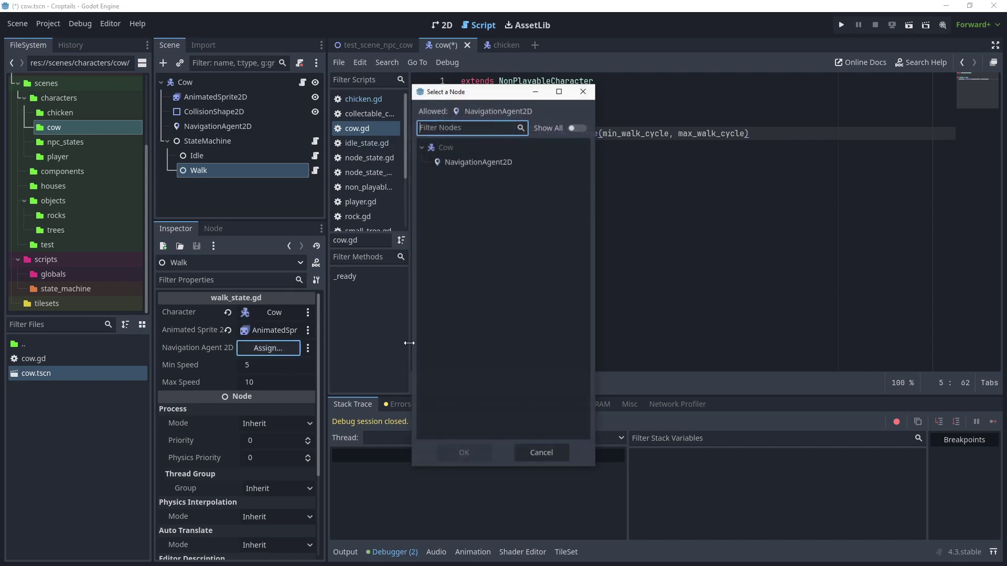
pyautogui.click(480, 161)
pyautogui.click(485, 449)
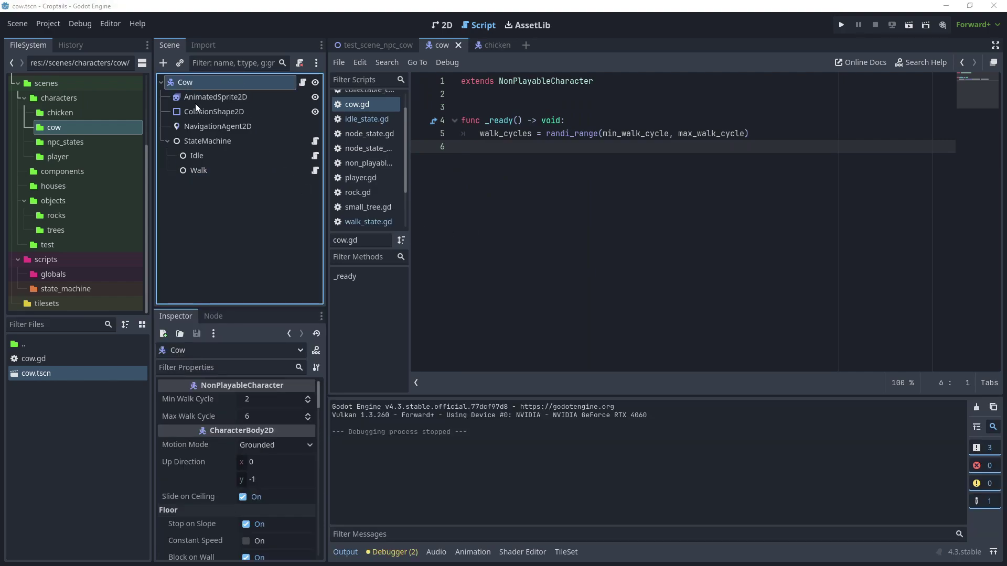
# Set the StateMachine's Initial Node State to Idle
pyautogui.click(208, 142)
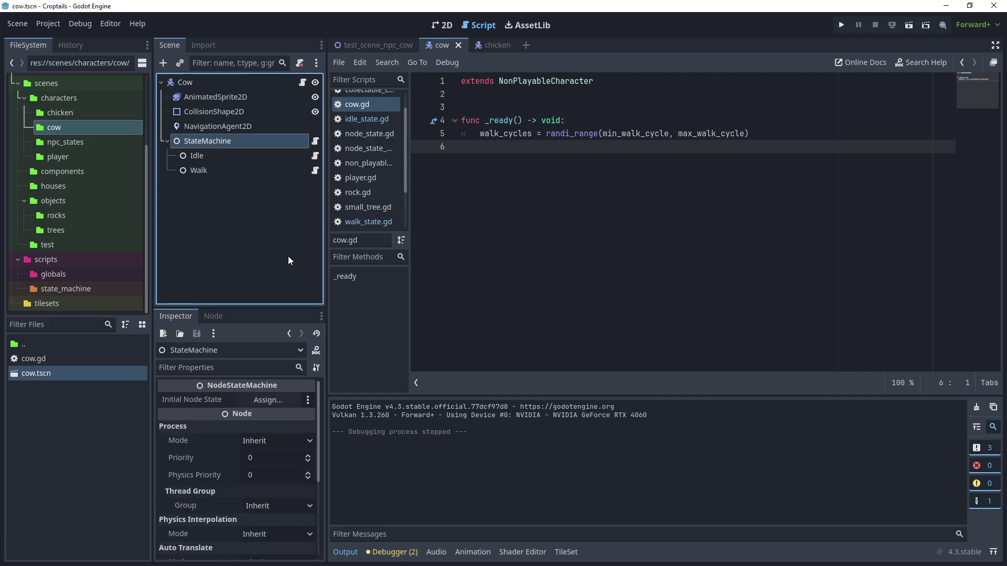
pyautogui.click(278, 400)
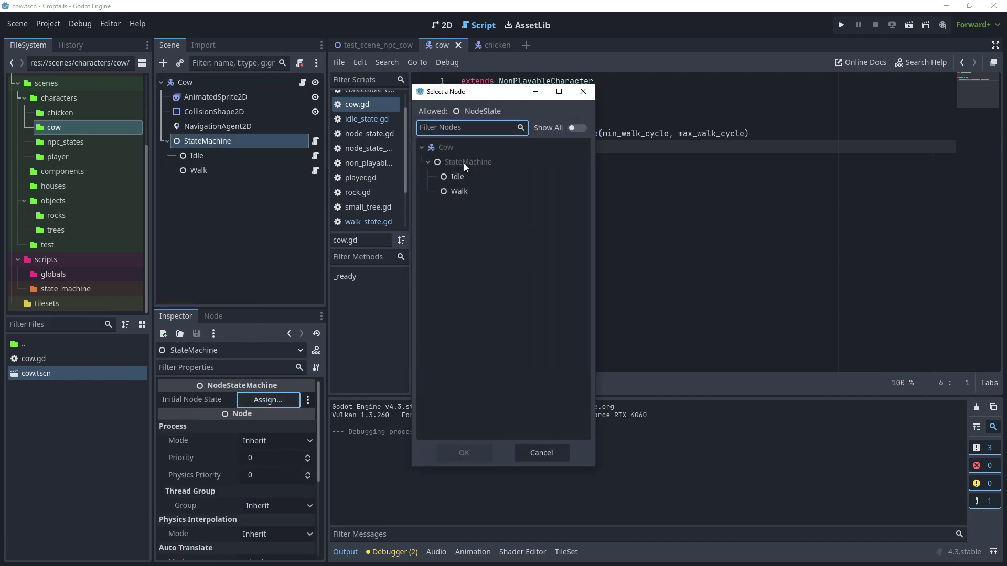
pyautogui.click(458, 176)
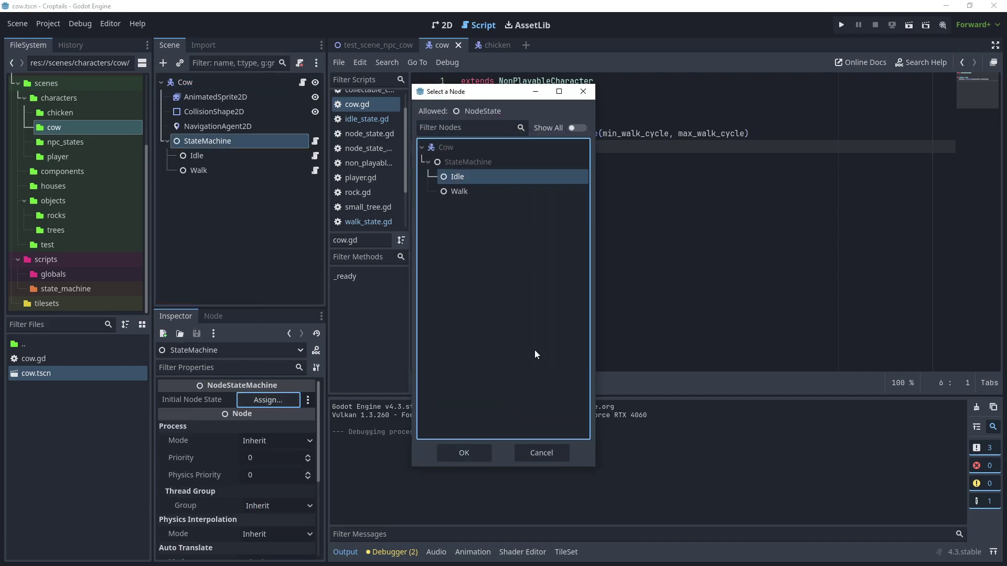
pyautogui.click(477, 454)
# Check the Idle and Walk states and scripts, reassign Walk's Character to Cow, and save cow.tscn
pyautogui.click(204, 156)
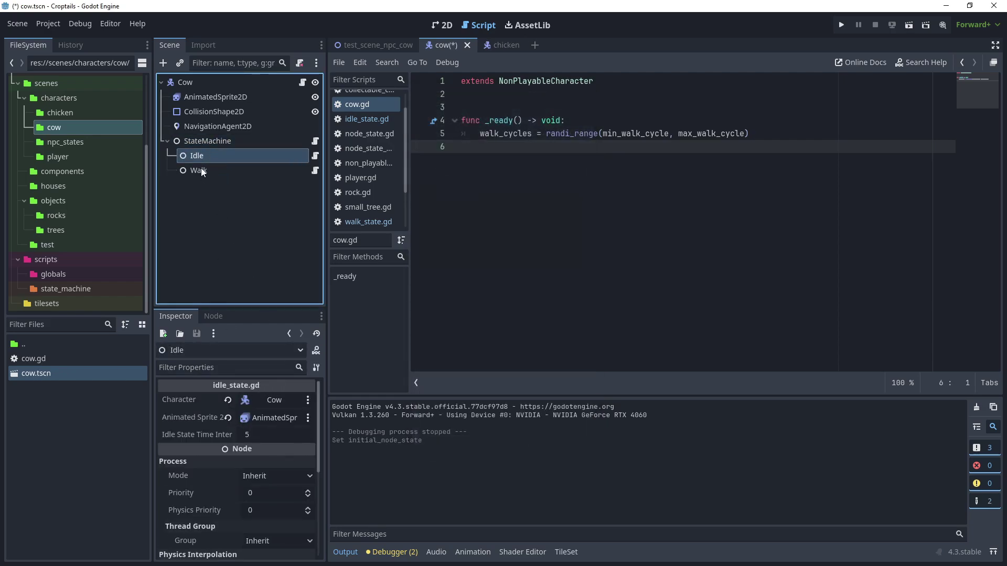
pyautogui.click(199, 168)
pyautogui.click(303, 84)
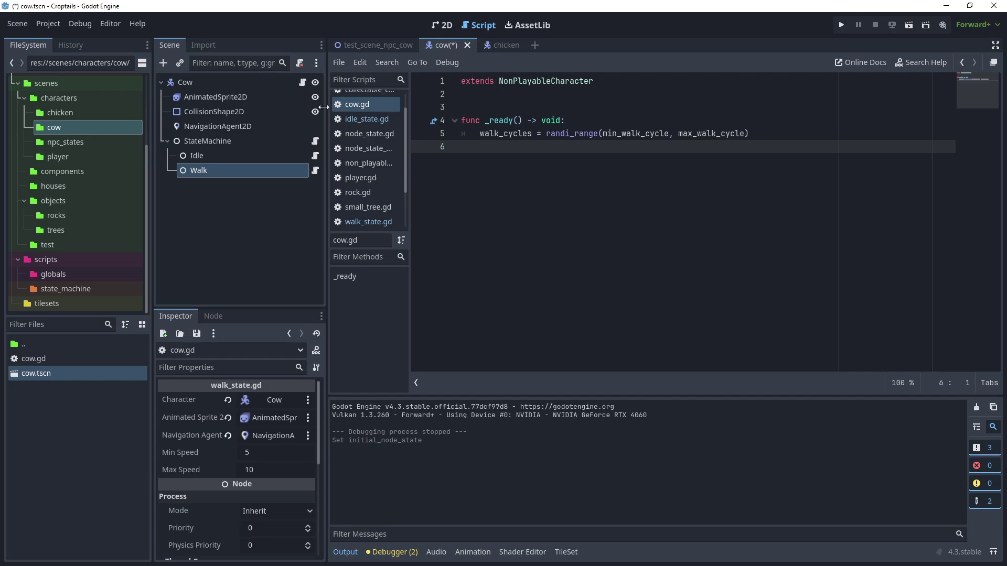
pyautogui.click(315, 170)
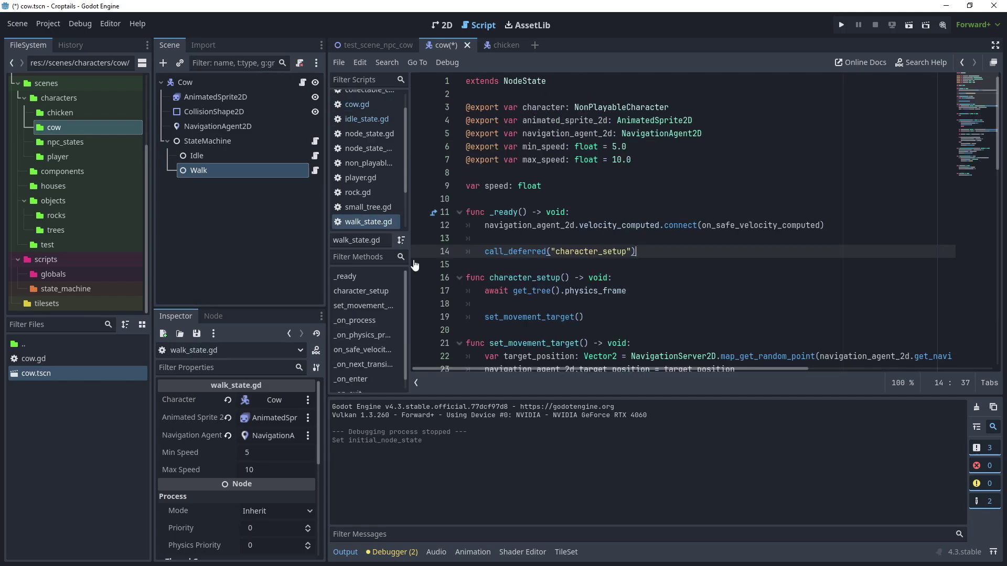
pyautogui.click(262, 400)
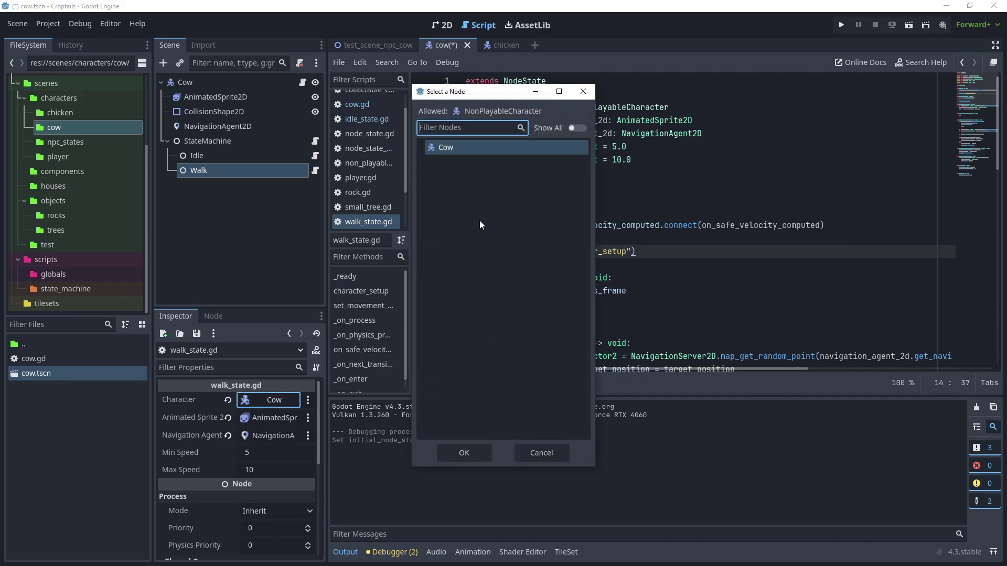
pyautogui.doubleClick(435, 148)
pyautogui.hotkey('ctrl', 's')
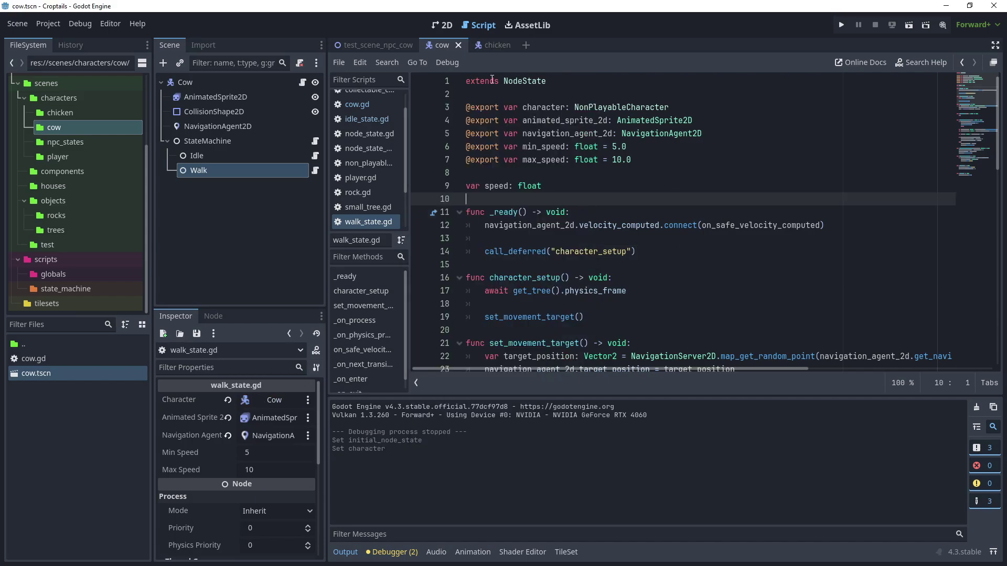
pyautogui.click(375, 45)
# Run test_scene_npc_cow with Run Current Scene to watch the five cows wander
pyautogui.click(908, 25)
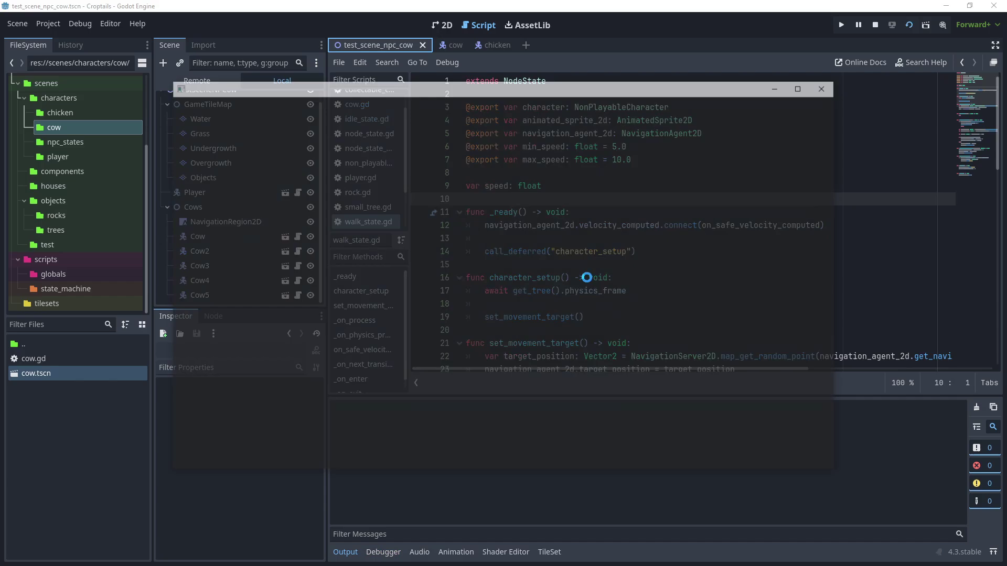